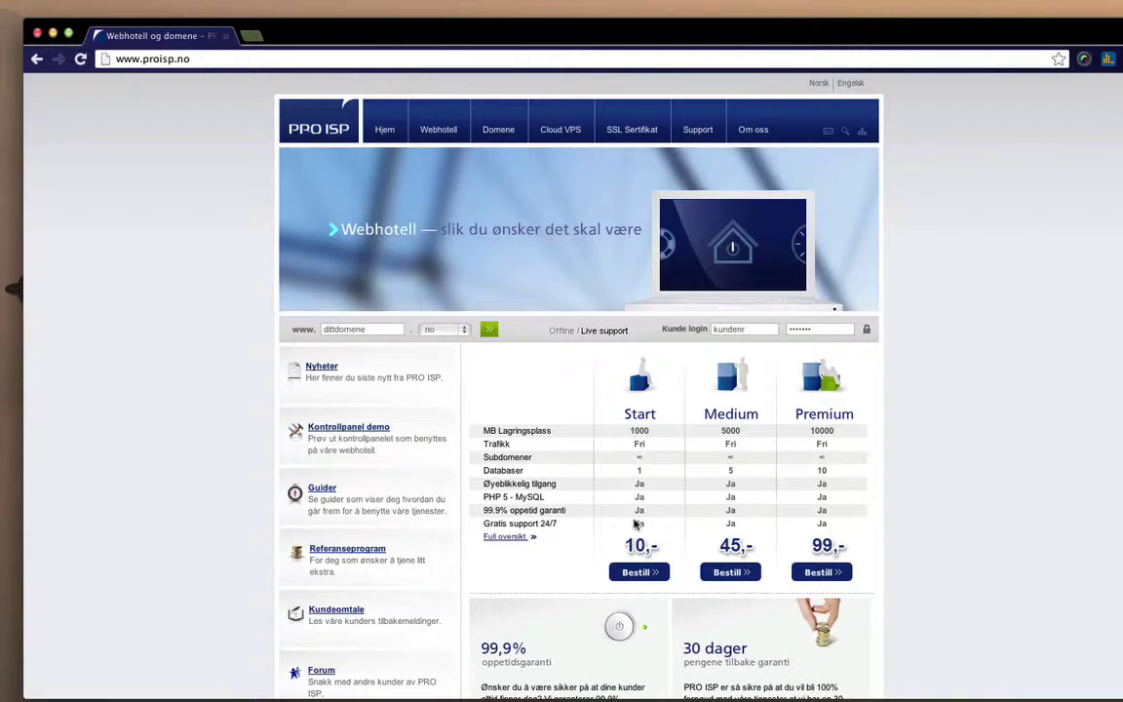
- Scroll the PRO ISP homepage to the Start, Medium and Premium plans (10,-, 45,-, 99,-)
scroll(963, 524, down, 1)
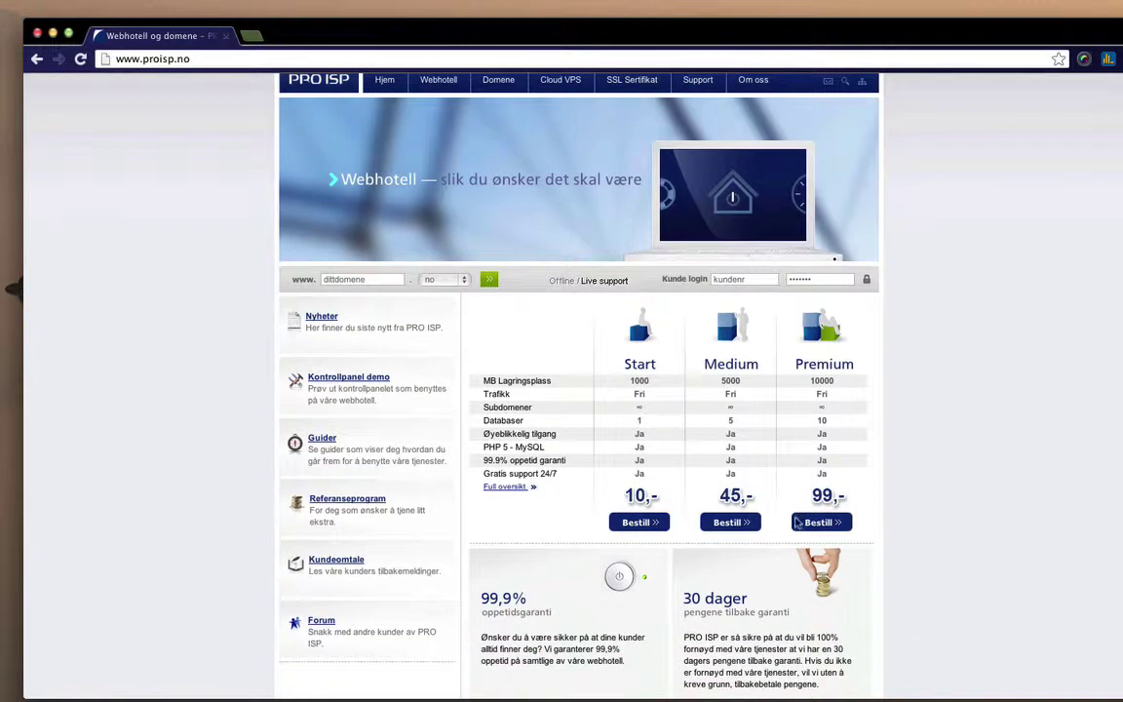
- Order the Start plan and continue past the Pro Start summary (NOK 273,75)
click(639, 525)
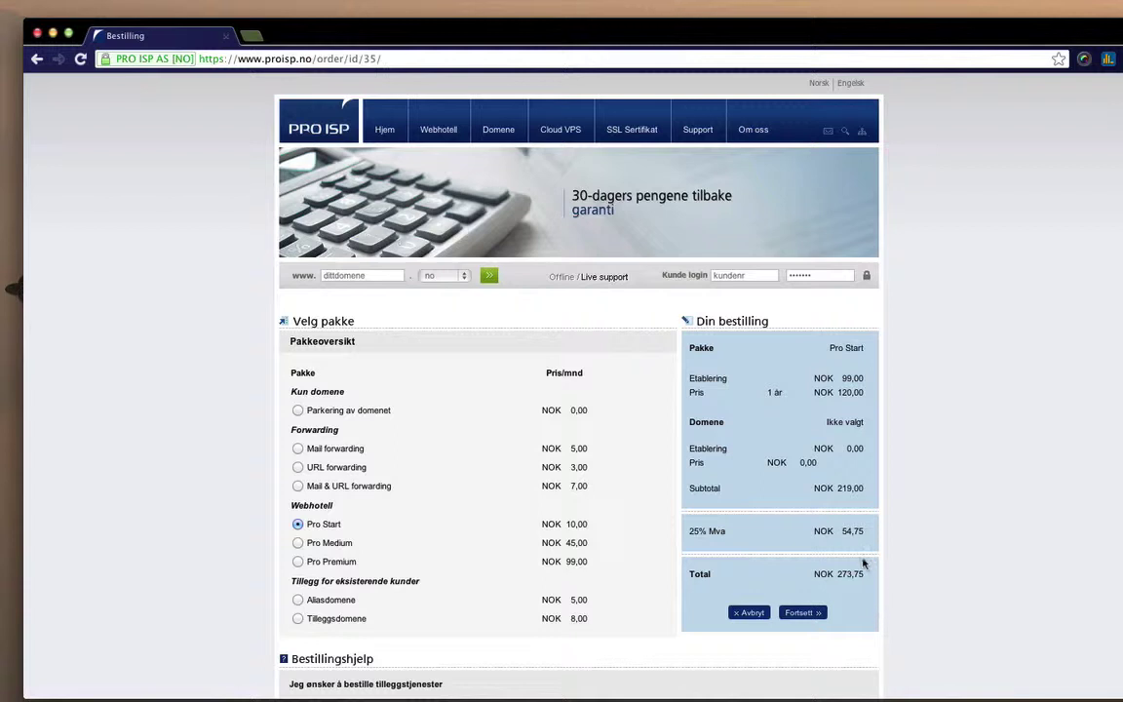
scroll(906, 581, down, 1)
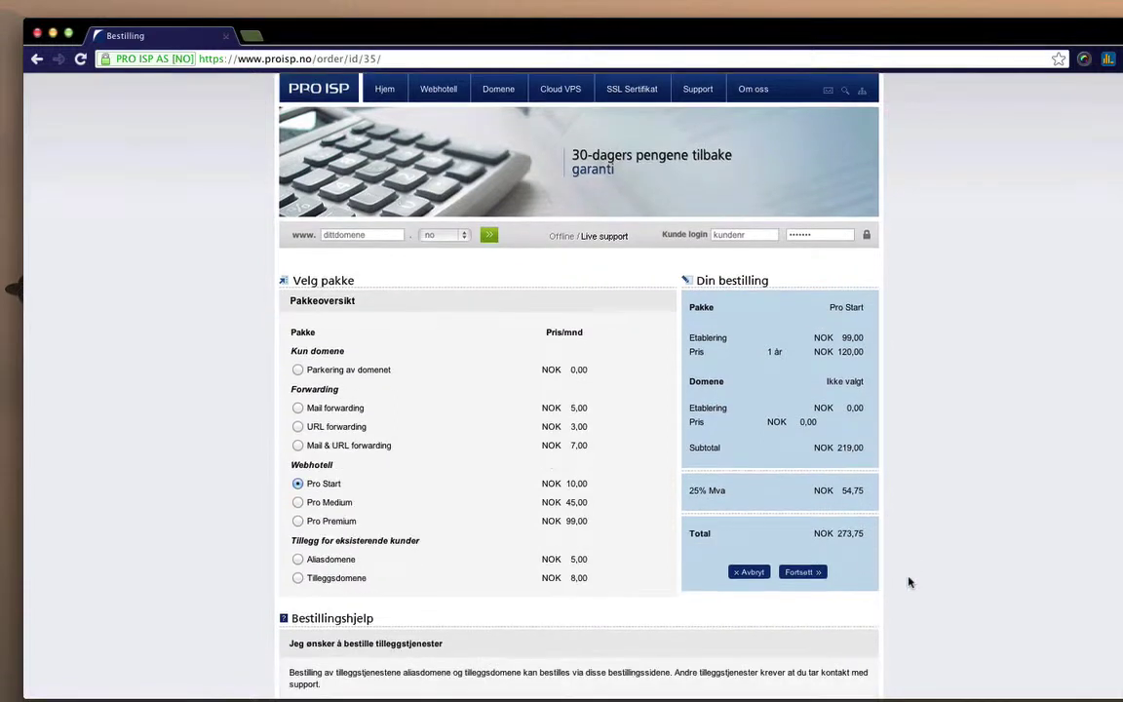
click(805, 574)
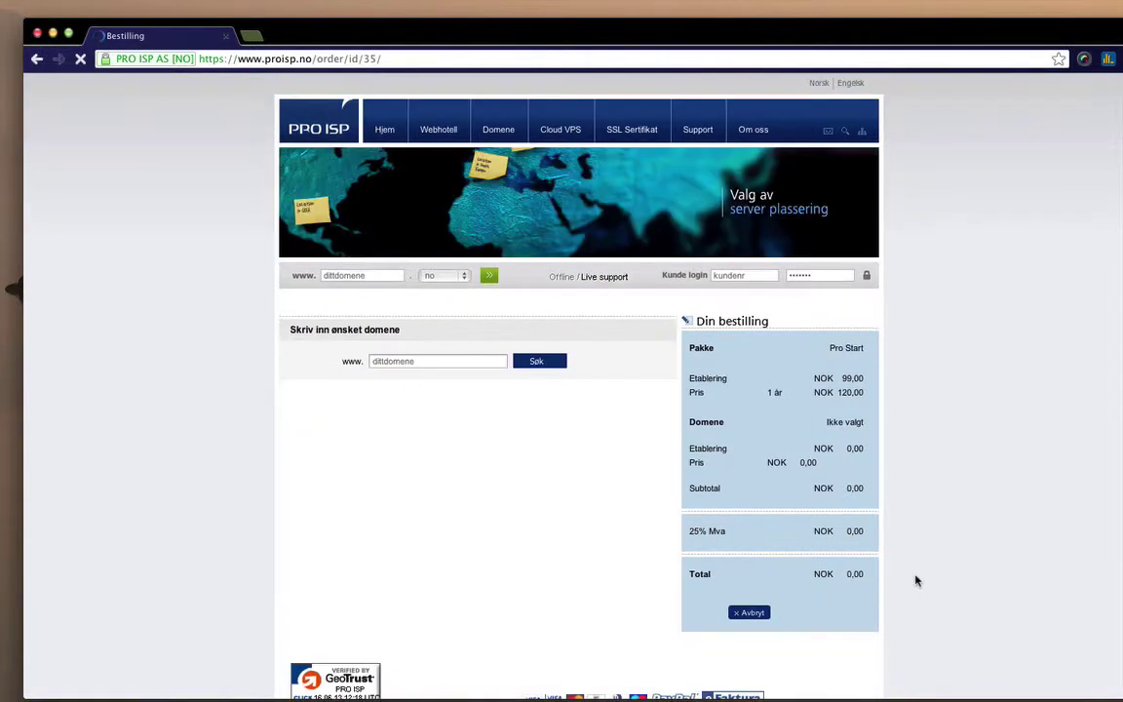
click(435, 374)
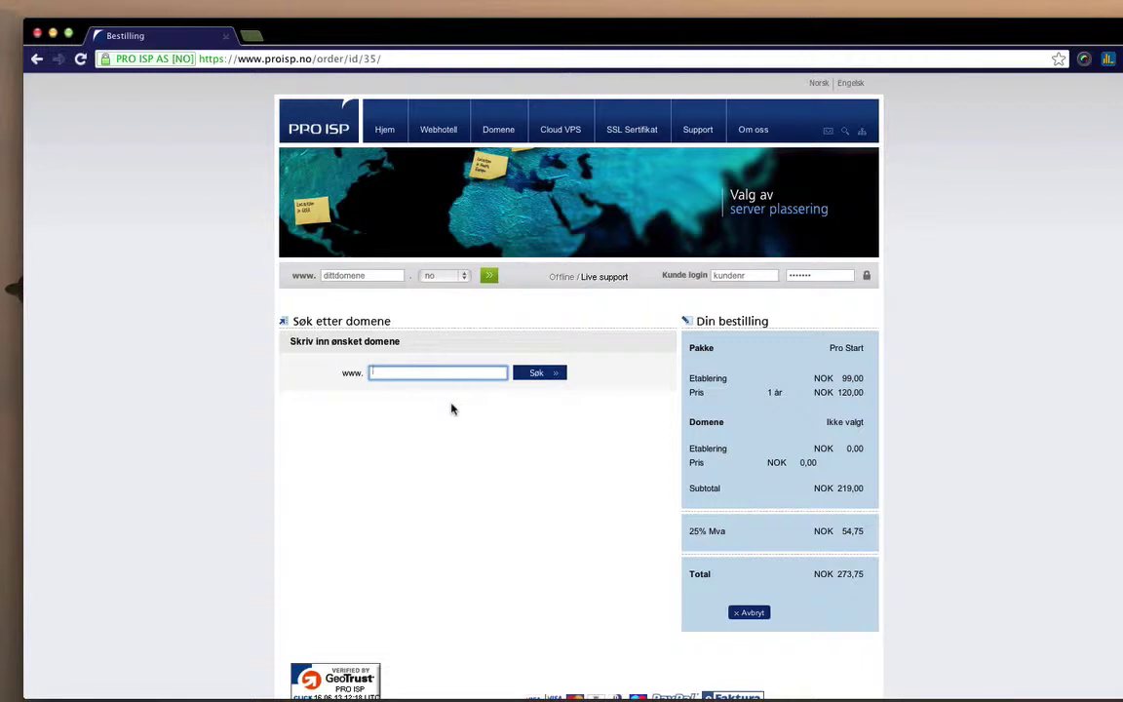
text(hvordanlagenettside.com)
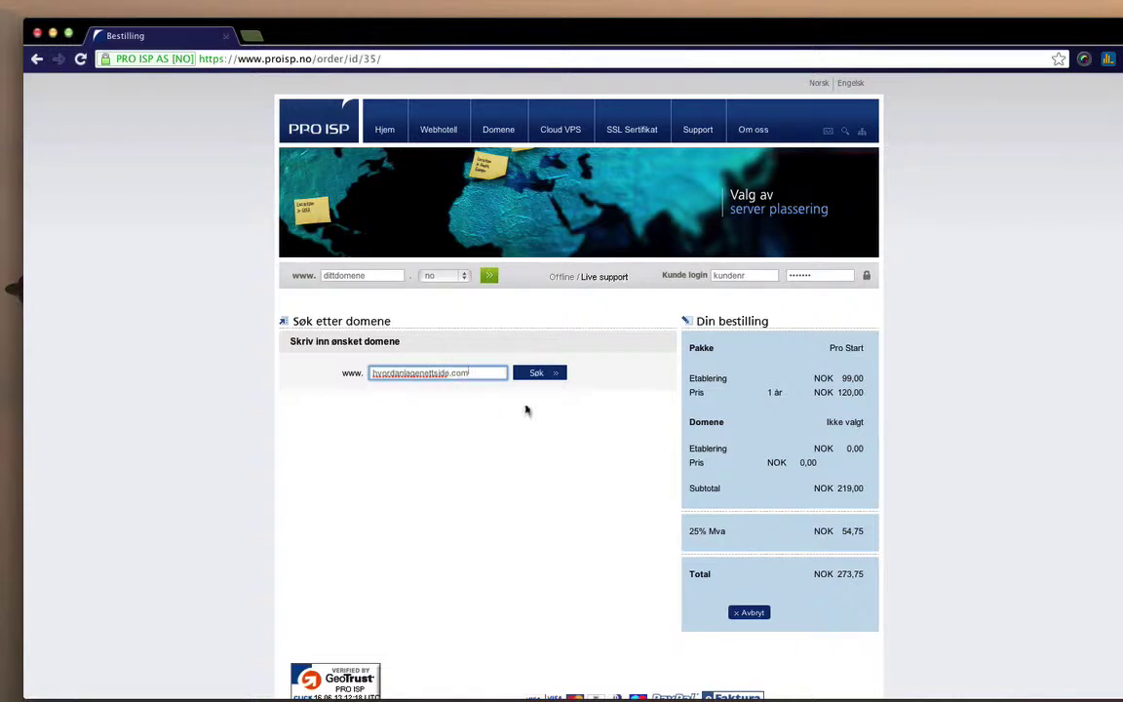
click(541, 373)
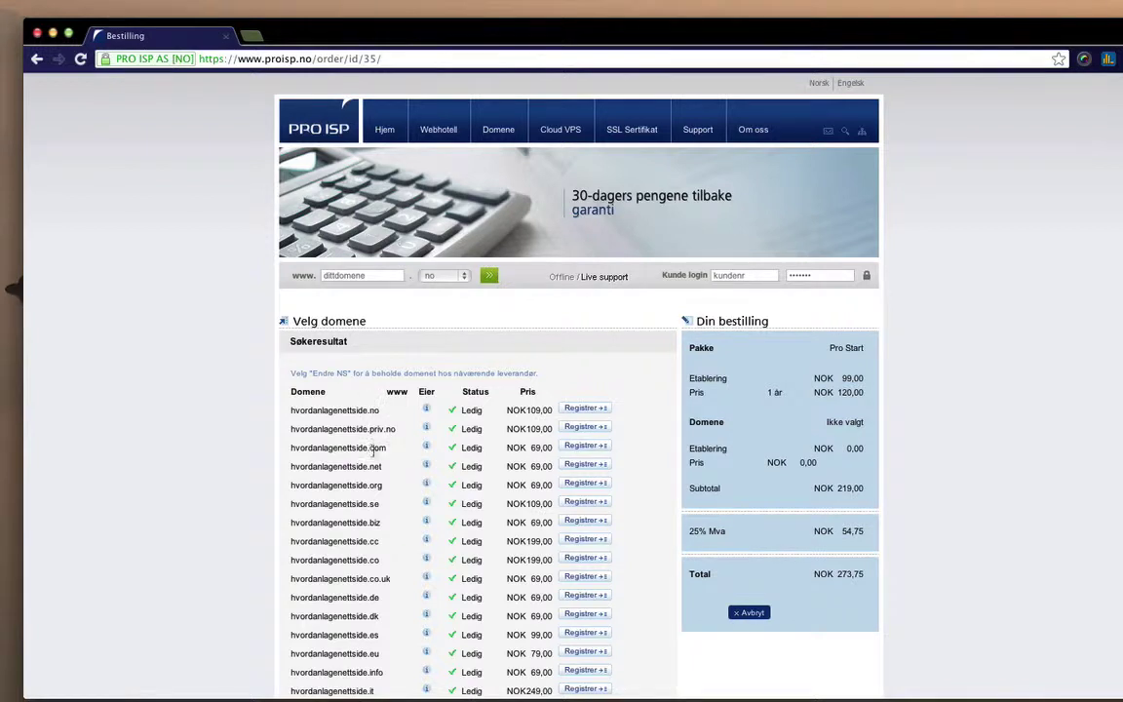
- Register hvordanlagenettside.com at NOK 69,00 and continue to the customer-type step
drag(387, 450, 339, 449)
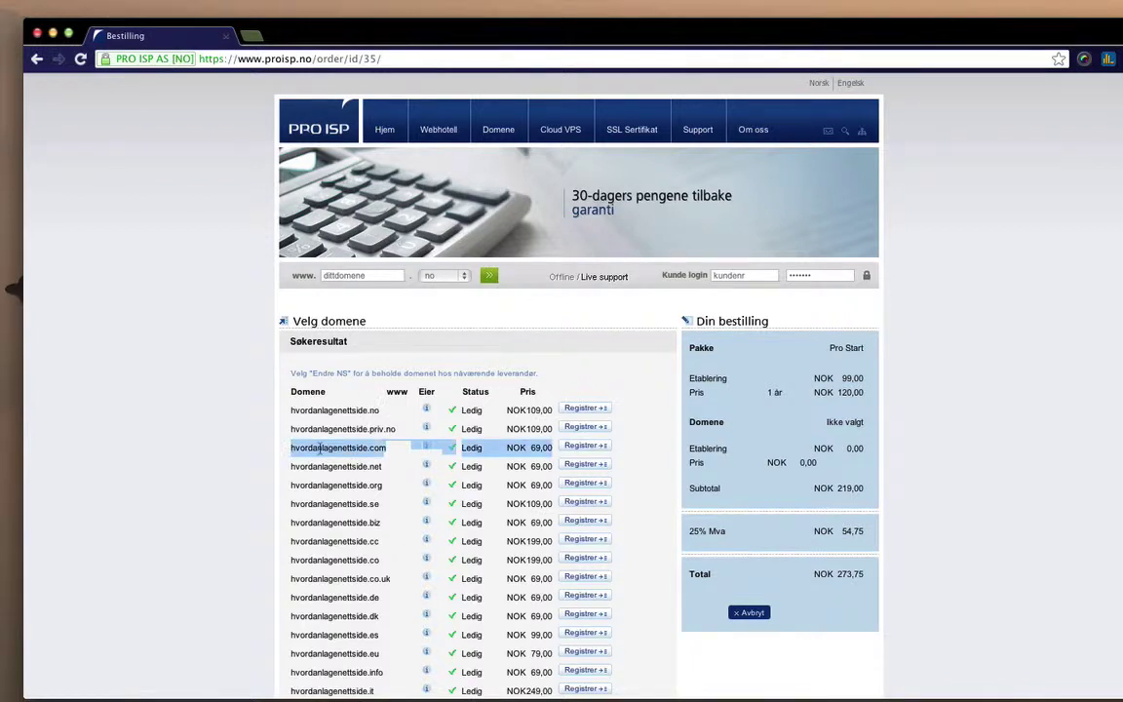
click(319, 448)
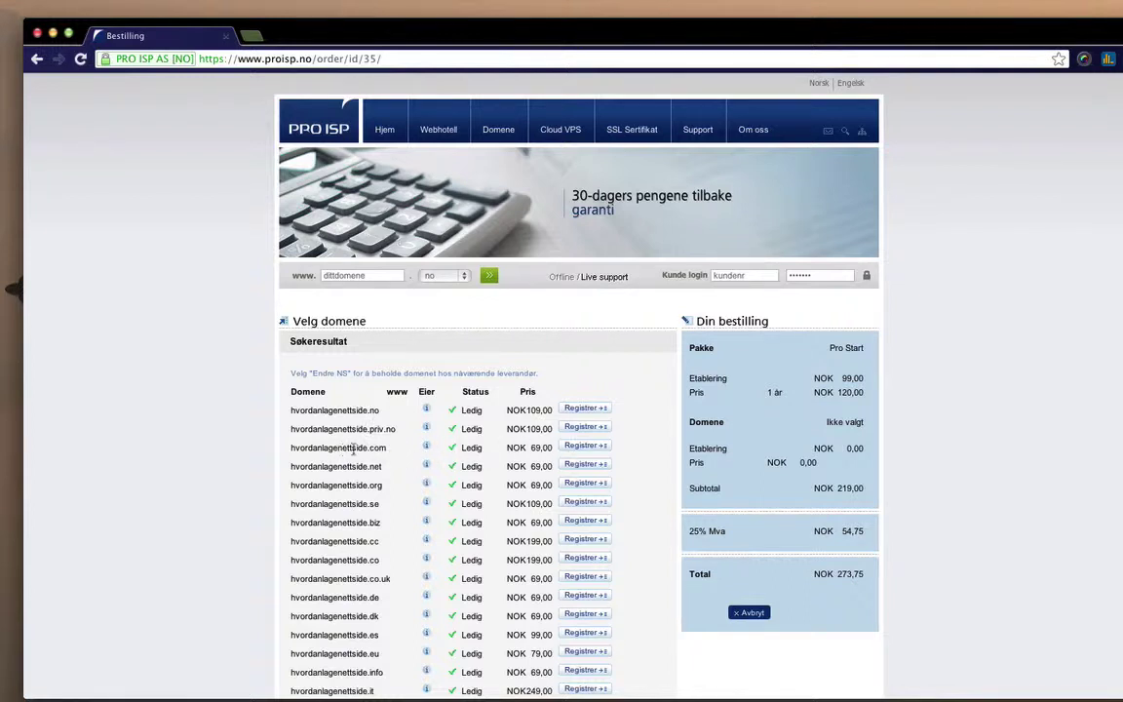
click(580, 446)
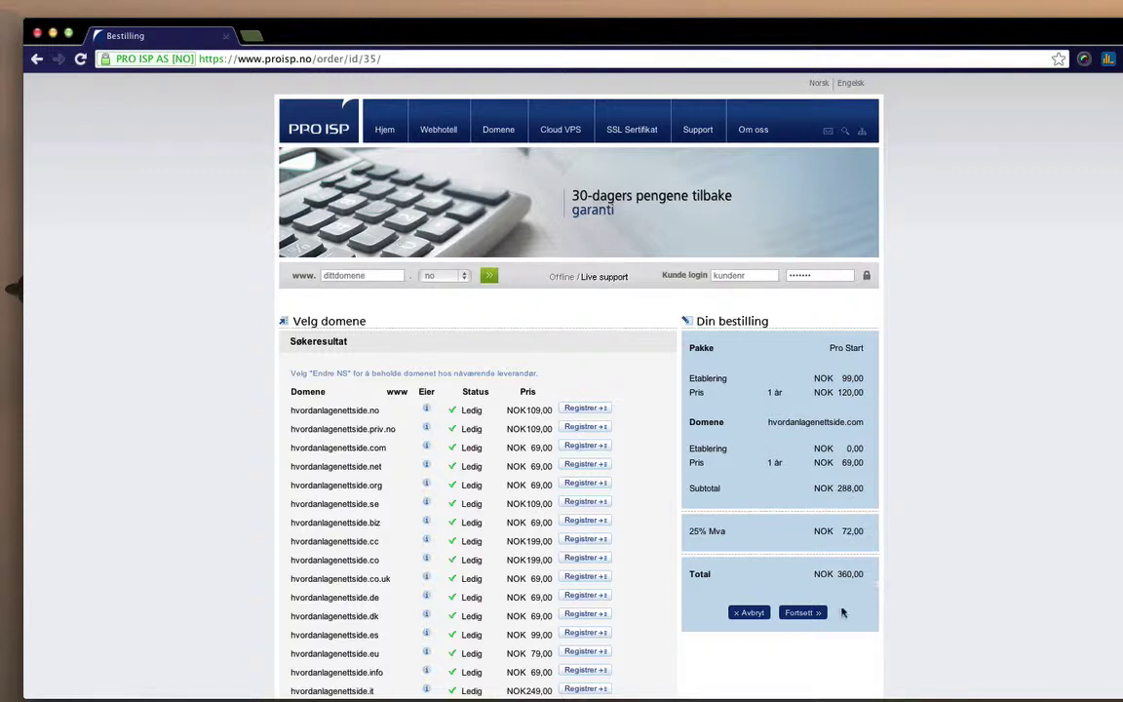
click(802, 613)
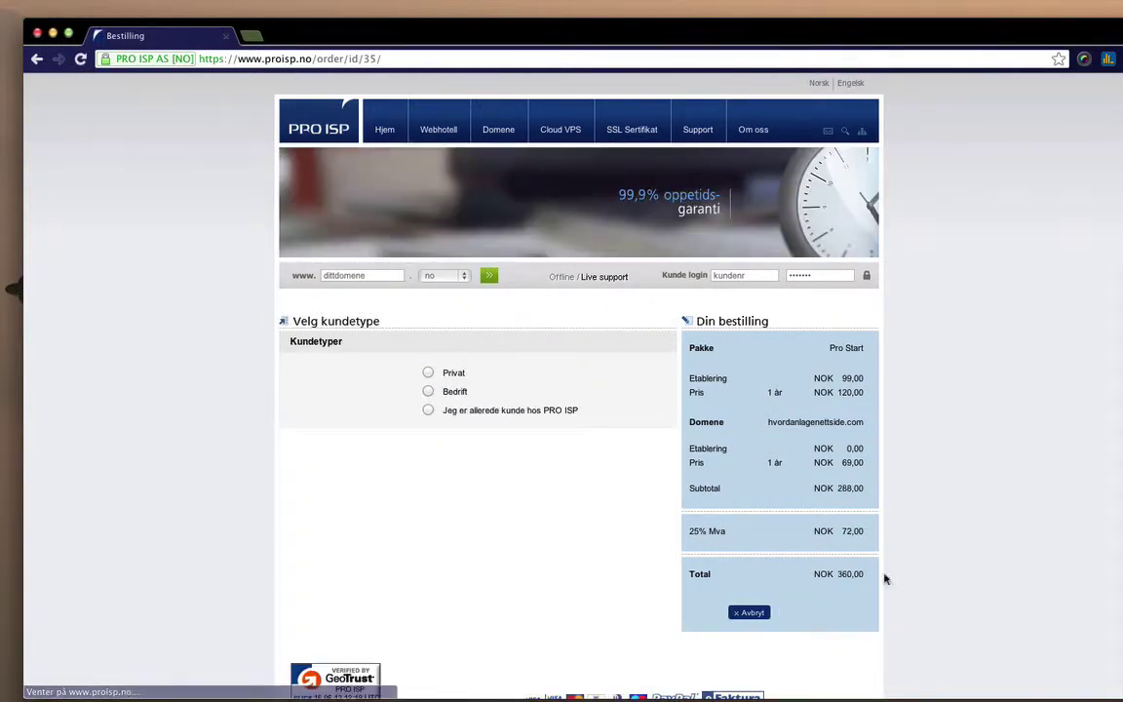
- Choose Privat as the customer type and continue to the customer form
click(428, 391)
click(427, 410)
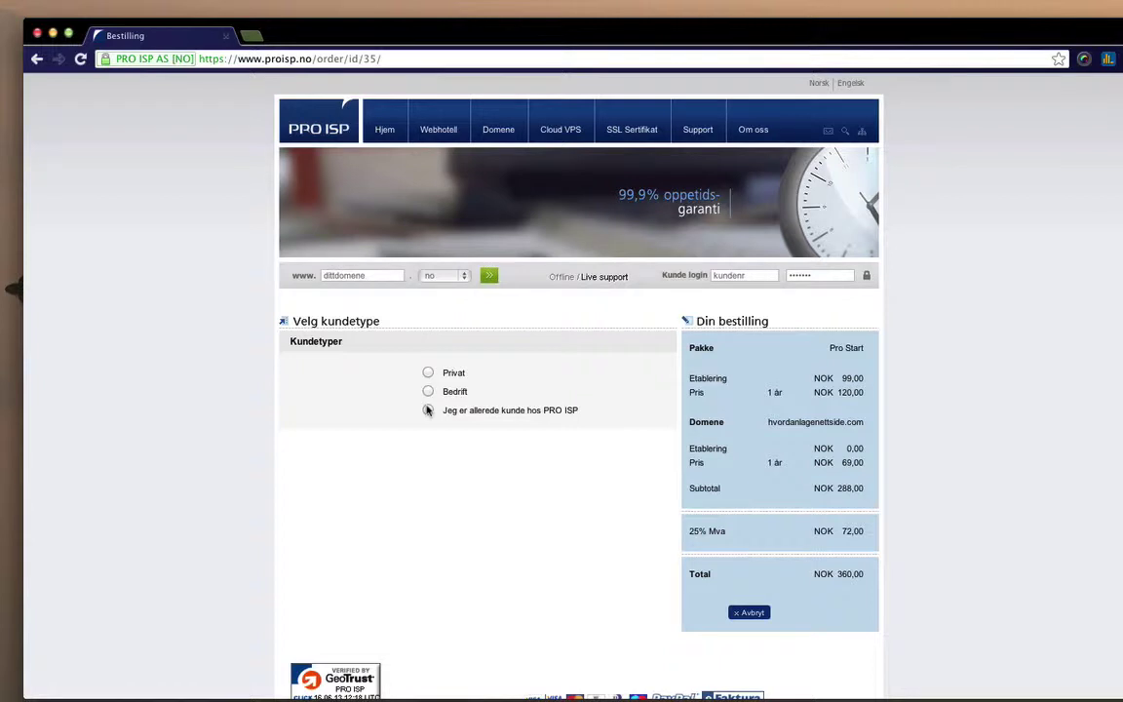
click(428, 372)
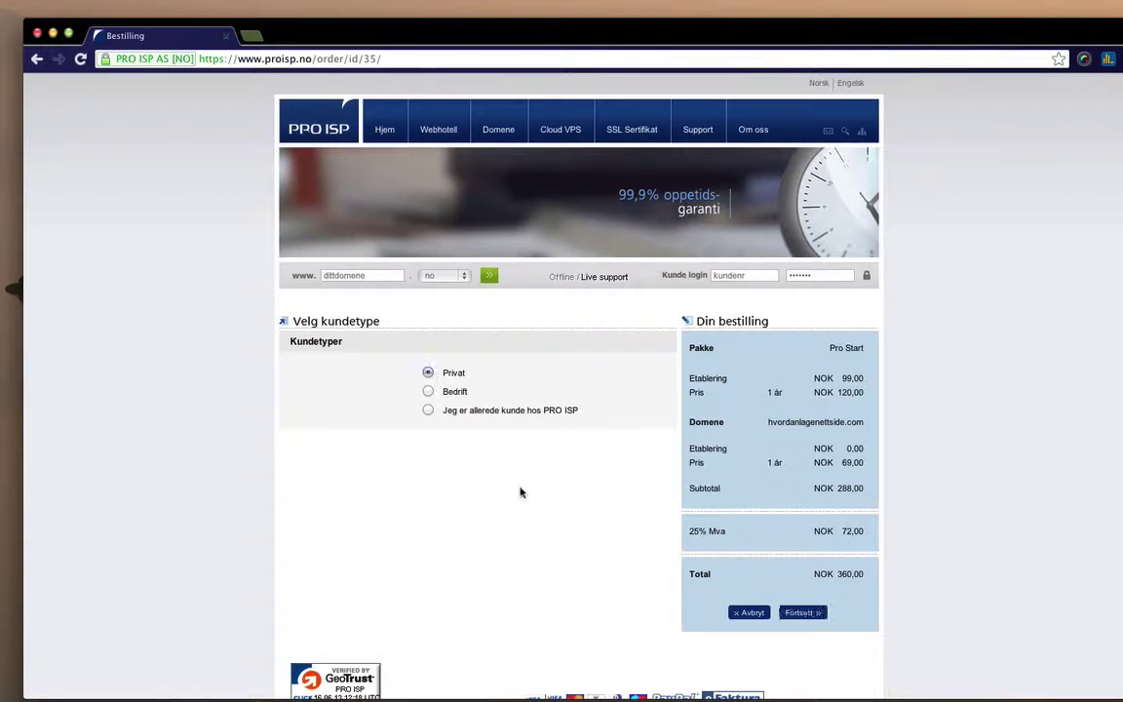
click(806, 613)
- Enter the customer's first and last name, then autofill address, postcode, city, phones and e-mail
scroll(592, 364, down, 2)
click(554, 312)
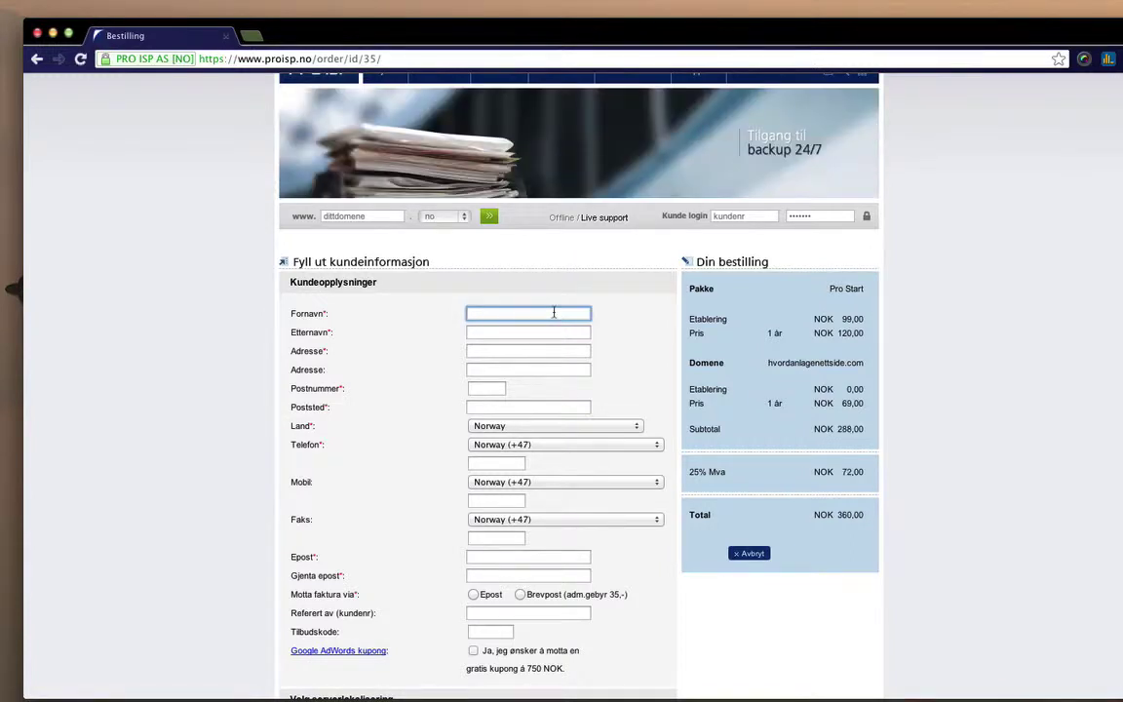
key(Tab)
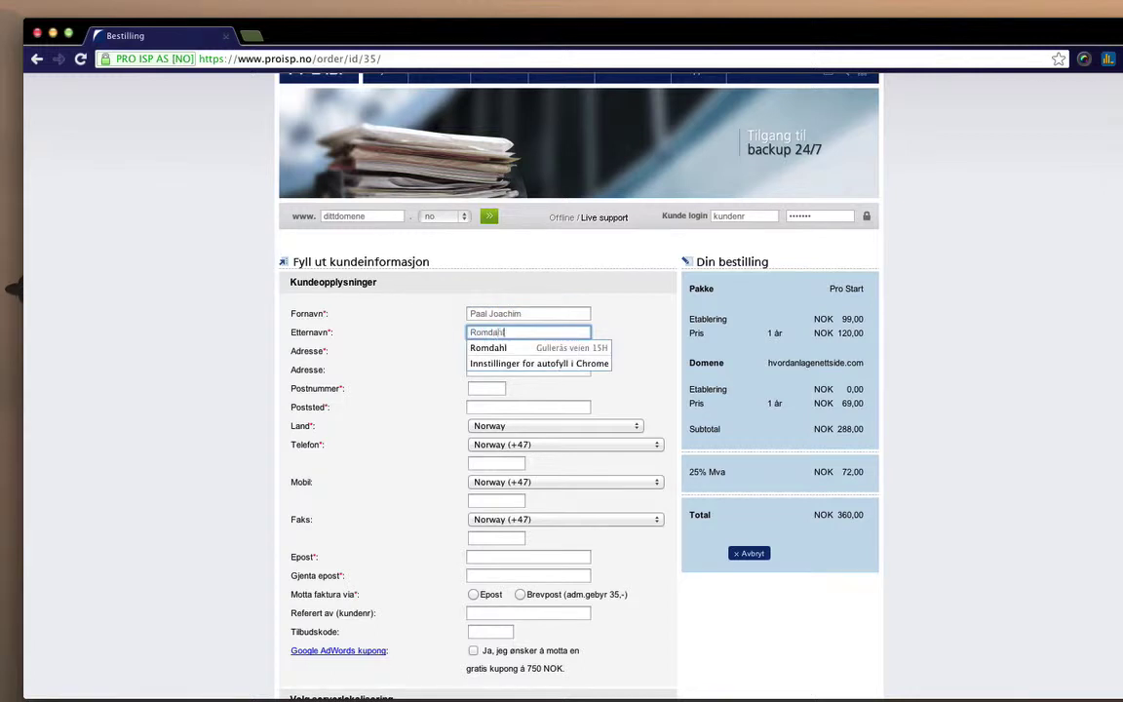
key(Tab)
text(Gull)
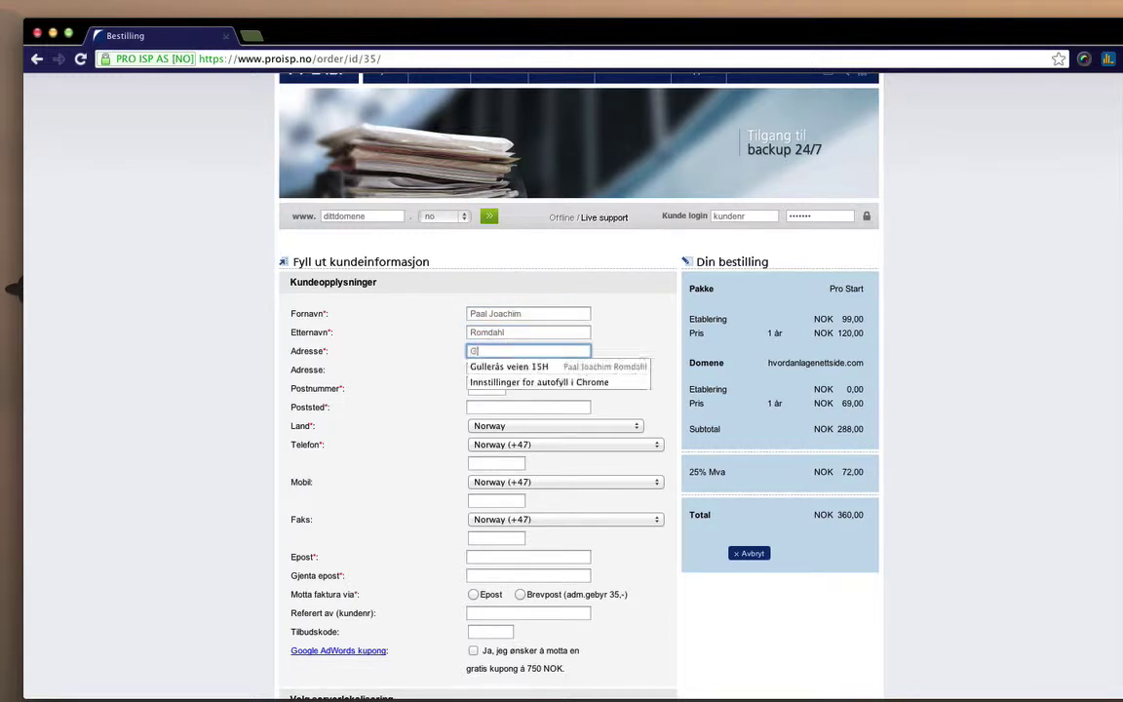
key(Down)
key(Return)
key(Tab)
key(Tab)
key(Tab)
key(Tab)
key(Tab)
key(Tab)
key(Tab)
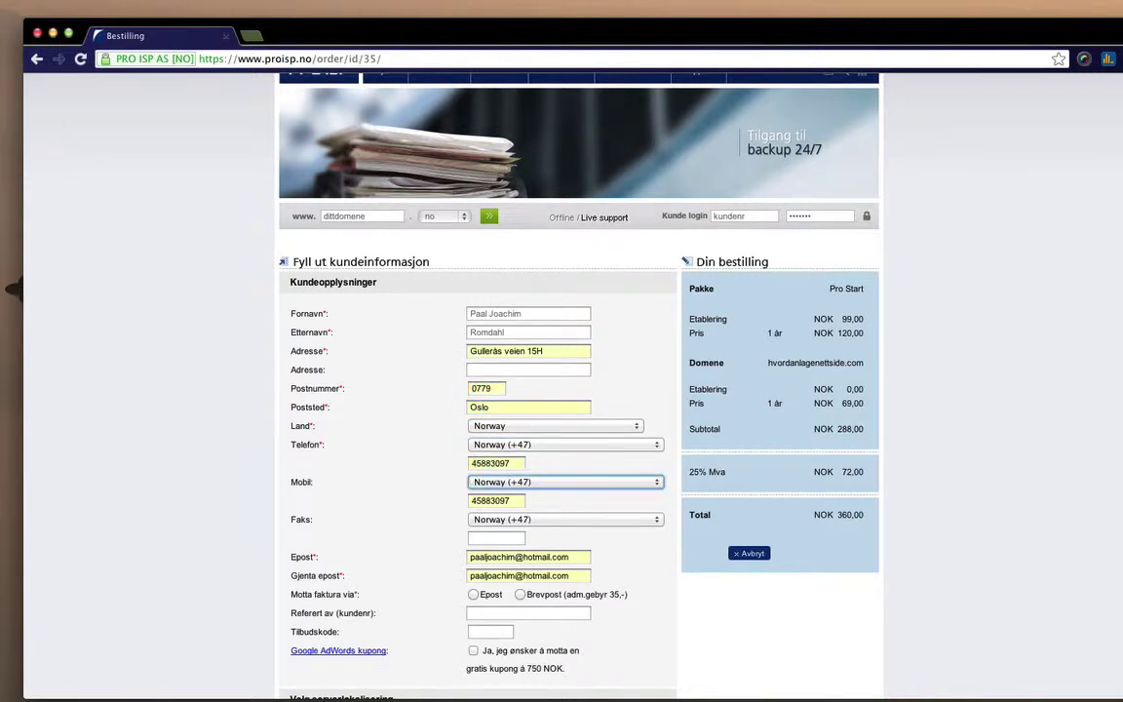
key(Tab)
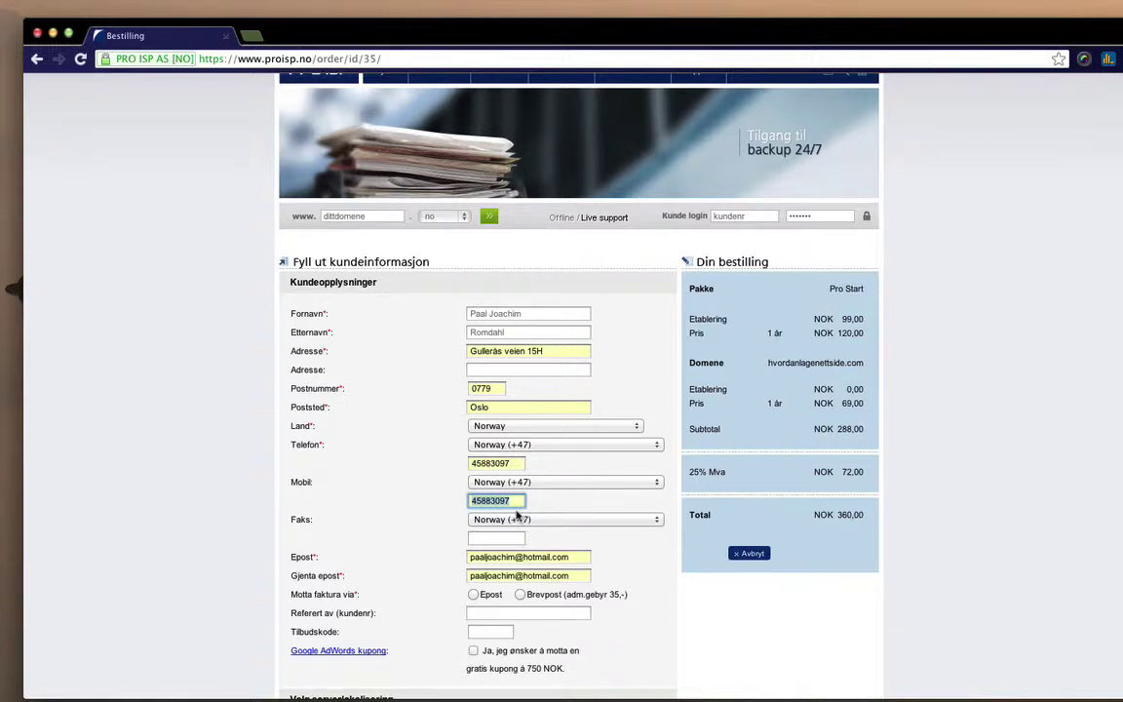
scroll(512, 534, down, 1)
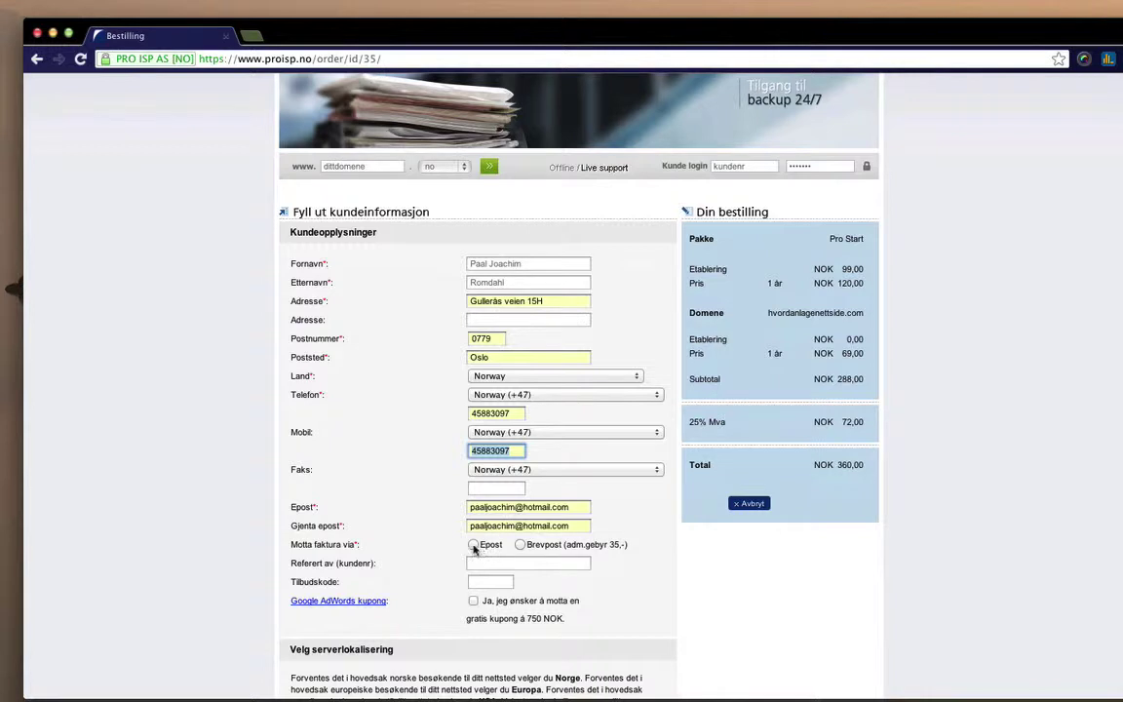
- Choose e-mail invoicing and request the free Google AdWords coupon
click(473, 546)
scroll(614, 546, down, 1)
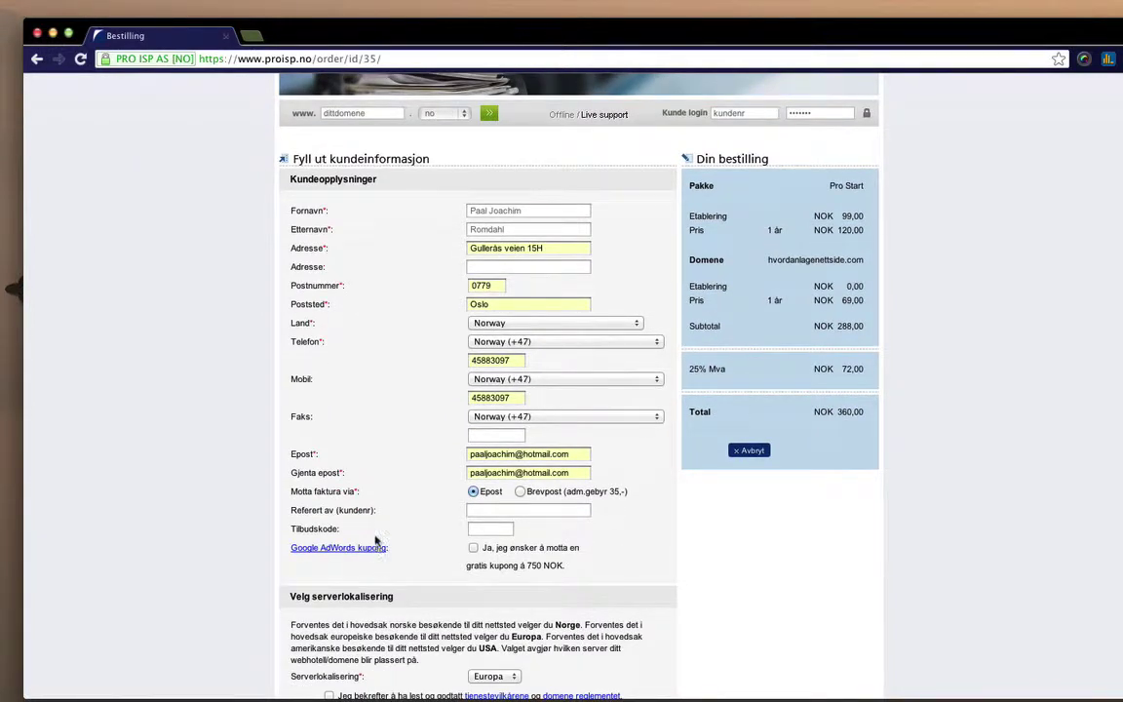
drag(380, 511, 291, 510)
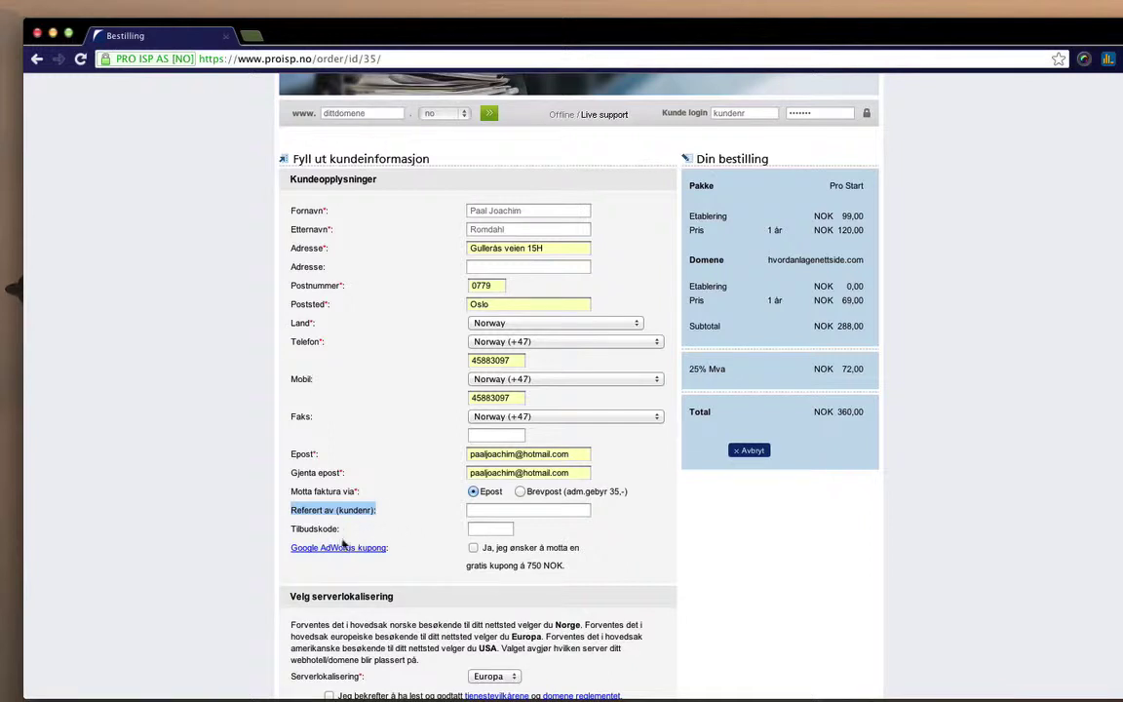
click(474, 509)
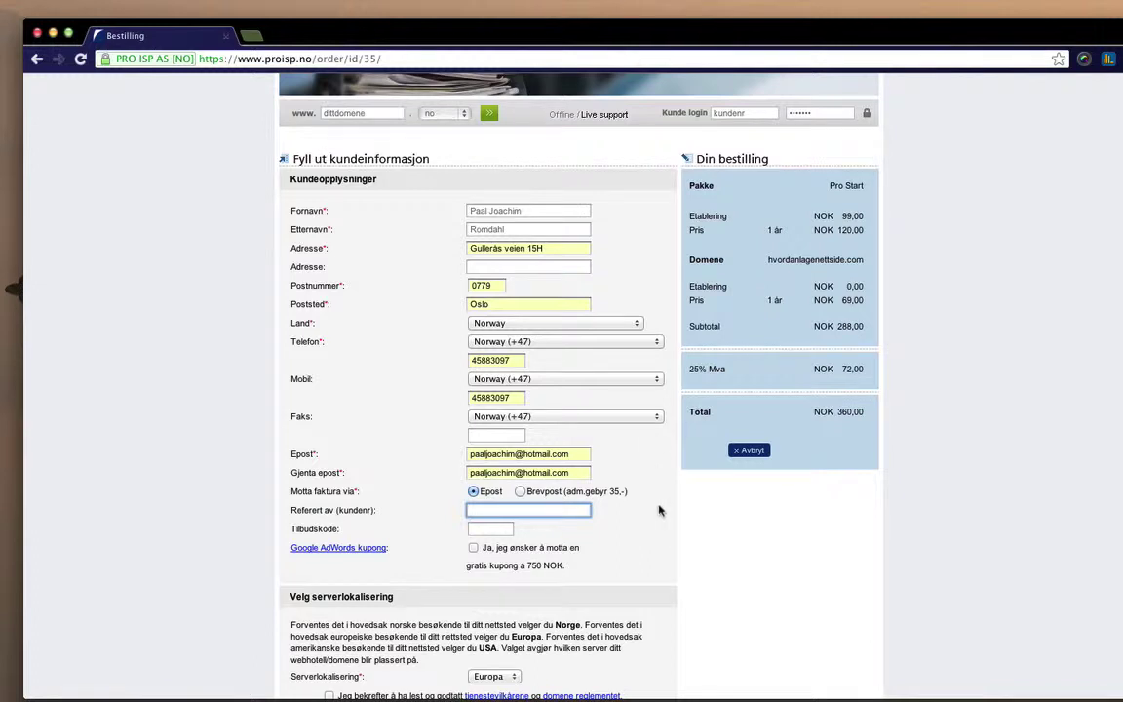
scroll(657, 539, down, 1)
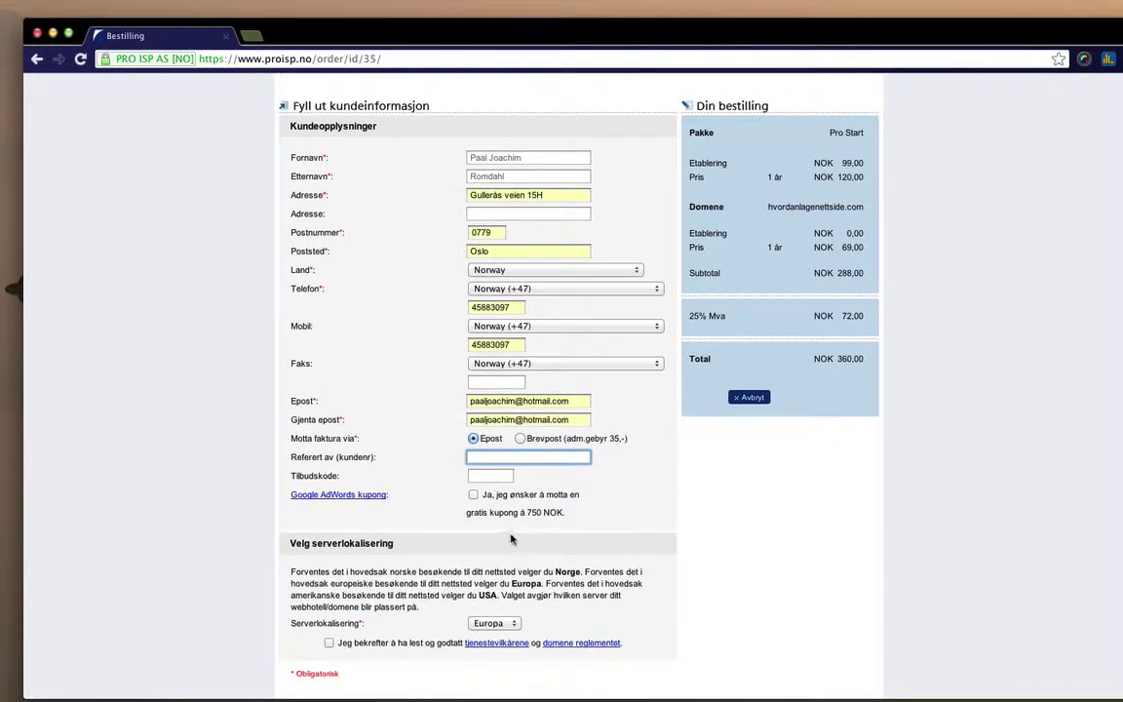
click(473, 495)
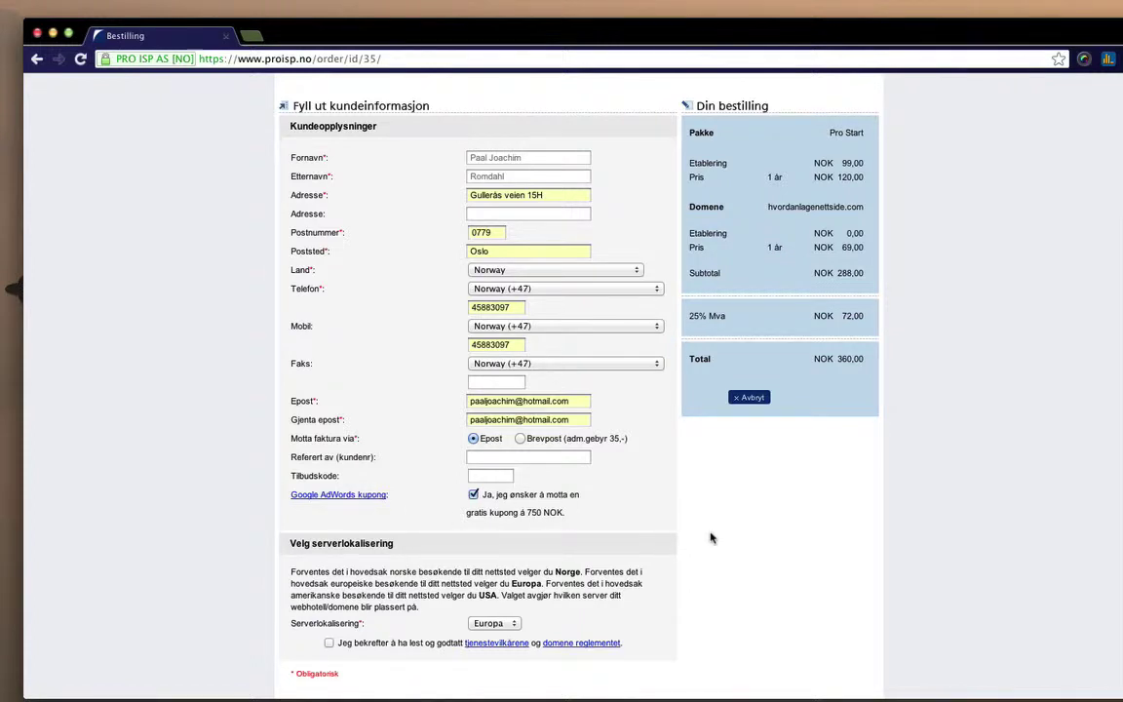
- Set server location to Norge, accept the terms and submit the customer details
scroll(710, 537, down, 3)
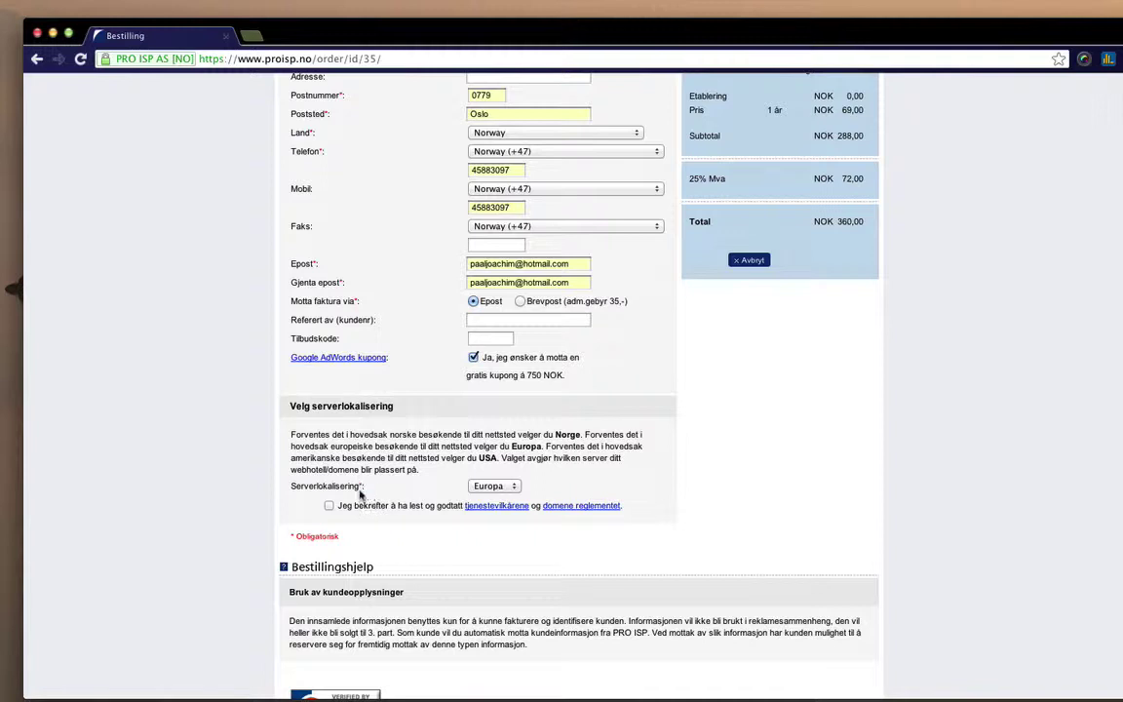
click(503, 487)
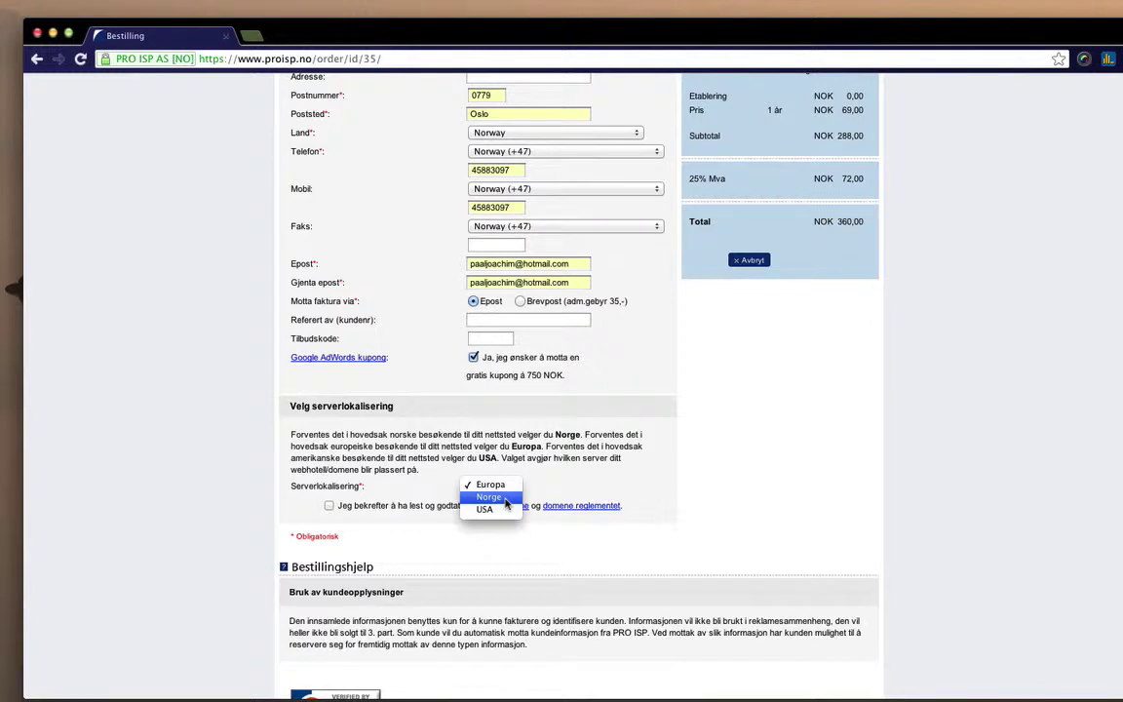
click(504, 498)
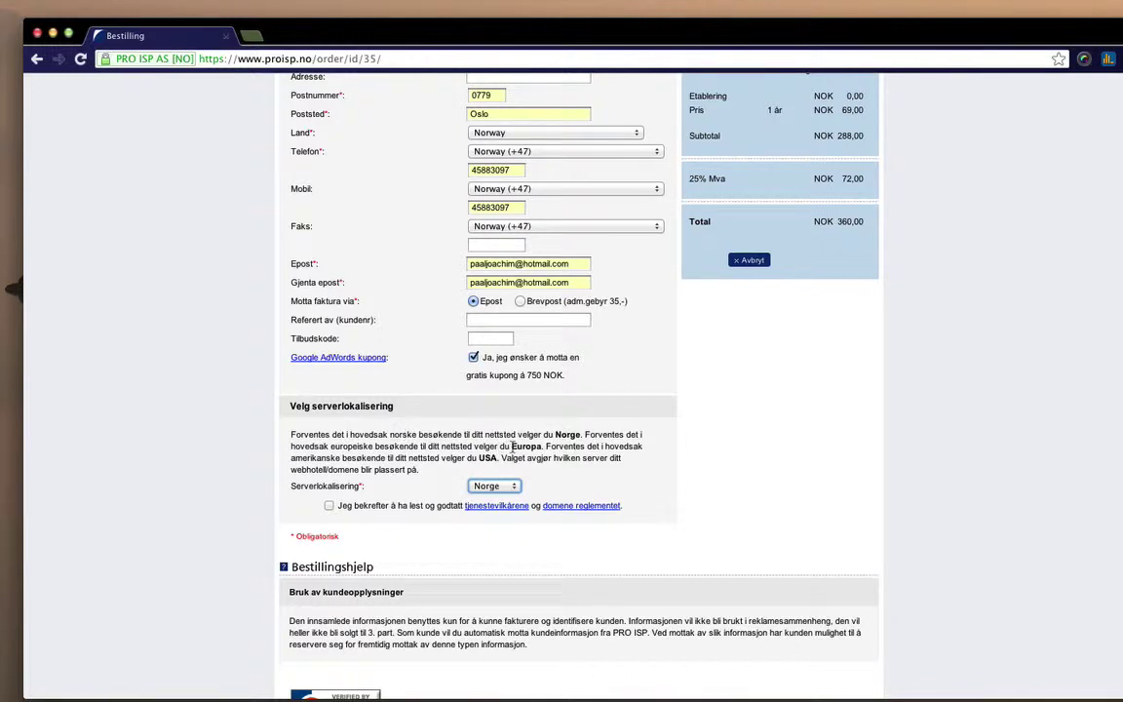
click(330, 505)
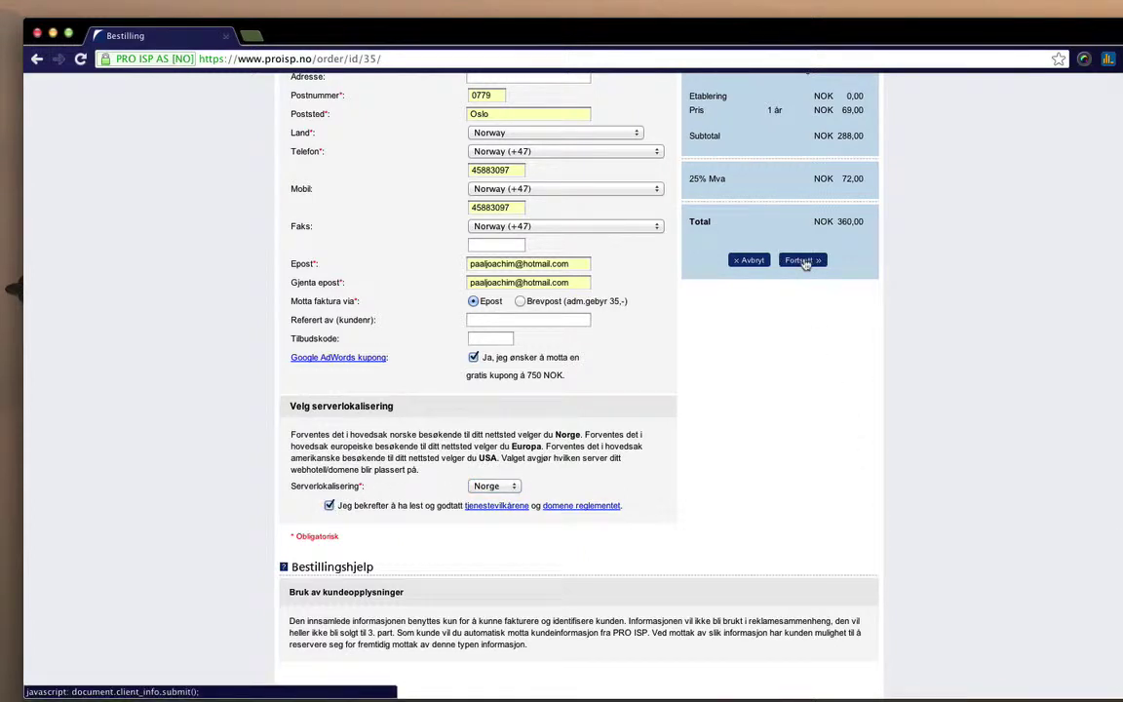
click(802, 260)
scroll(1043, 400, up, 4)
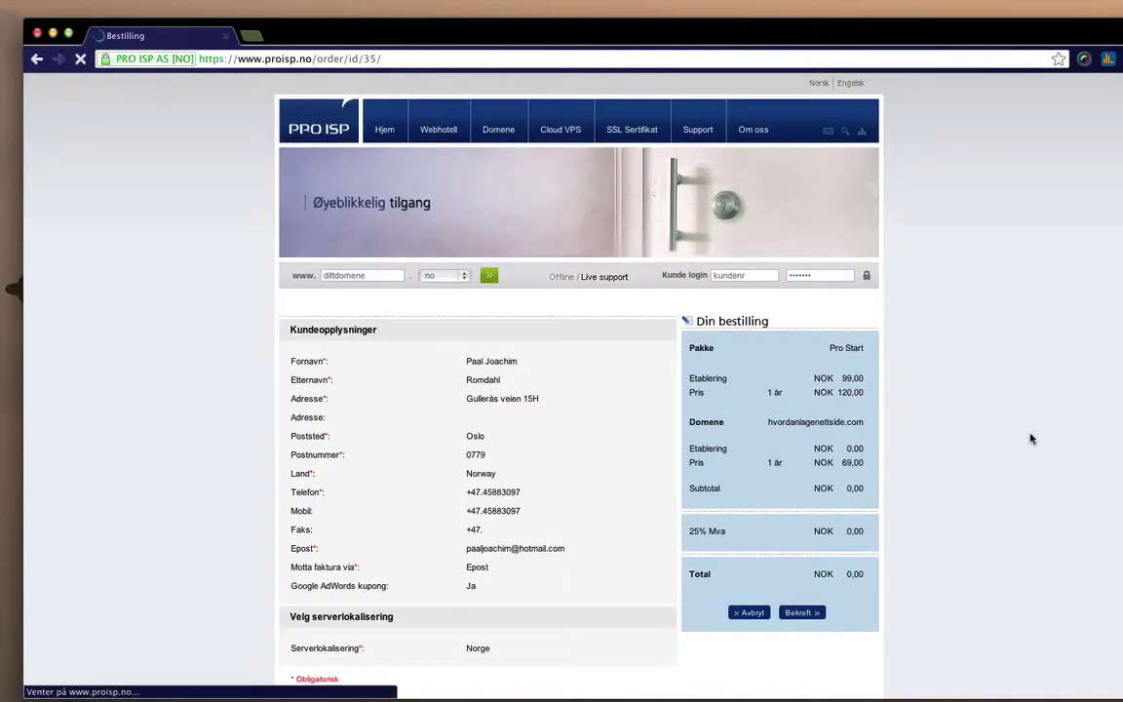
- Review the order summary and confirm the NOK 360,00 order
scroll(1024, 476, down, 2)
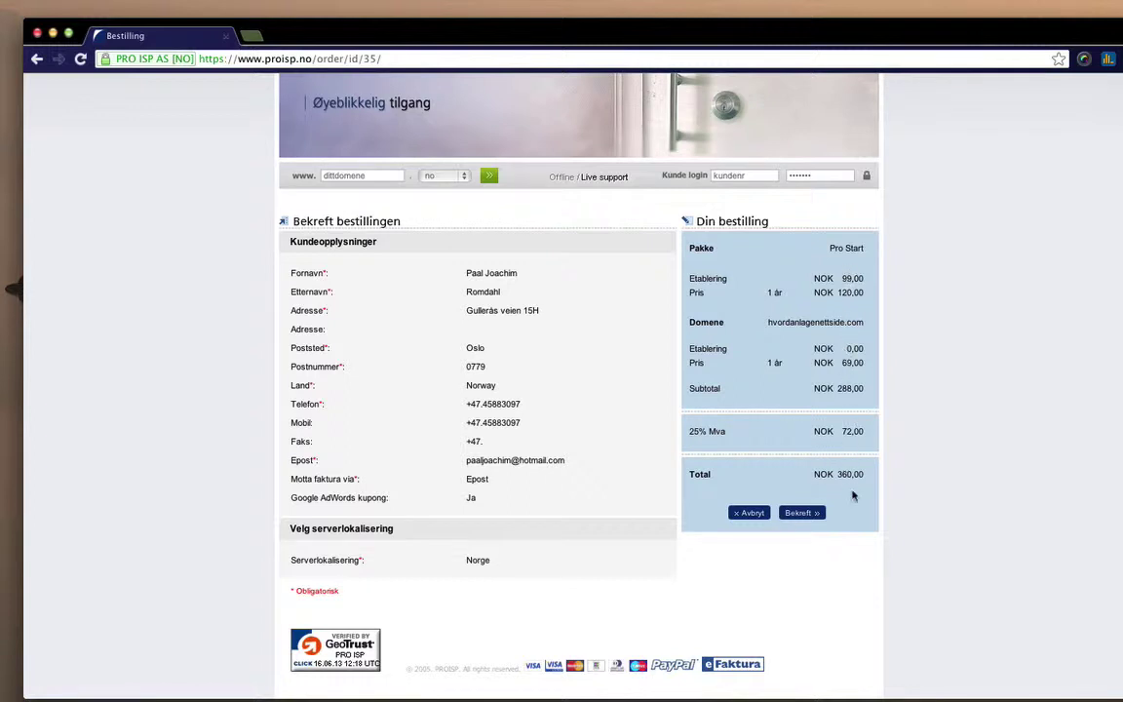
click(801, 513)
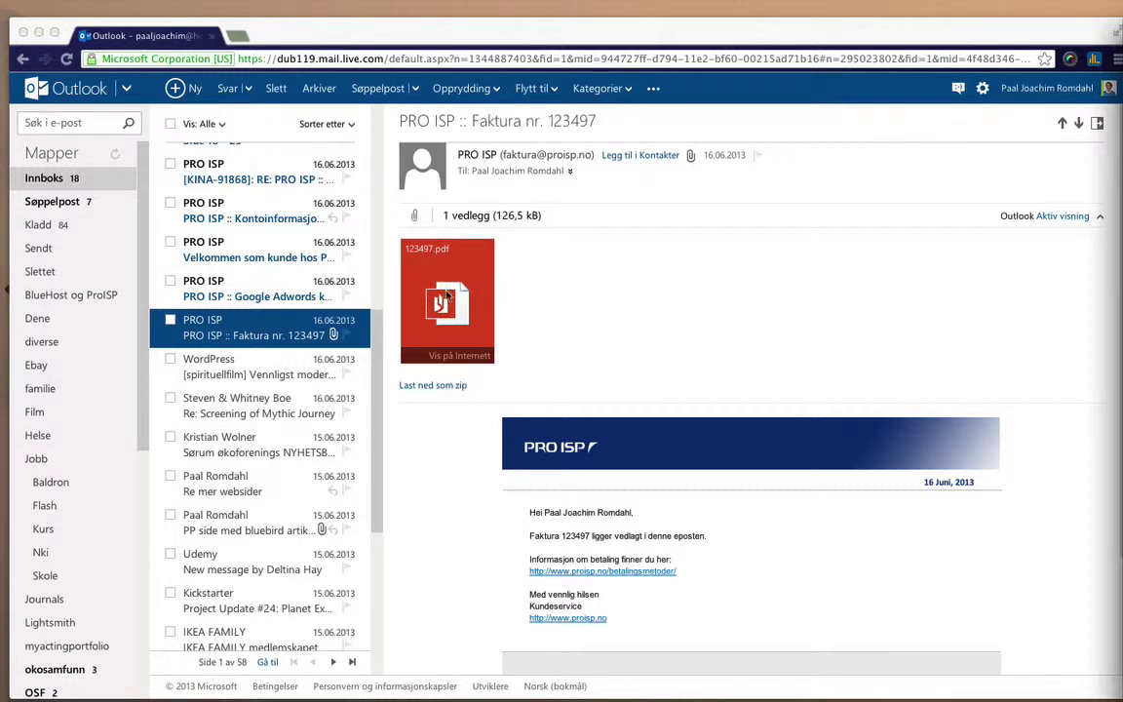
- Read the Google AdWords coupon and PRO ISP welcome e-mails, then open a new tab
click(244, 299)
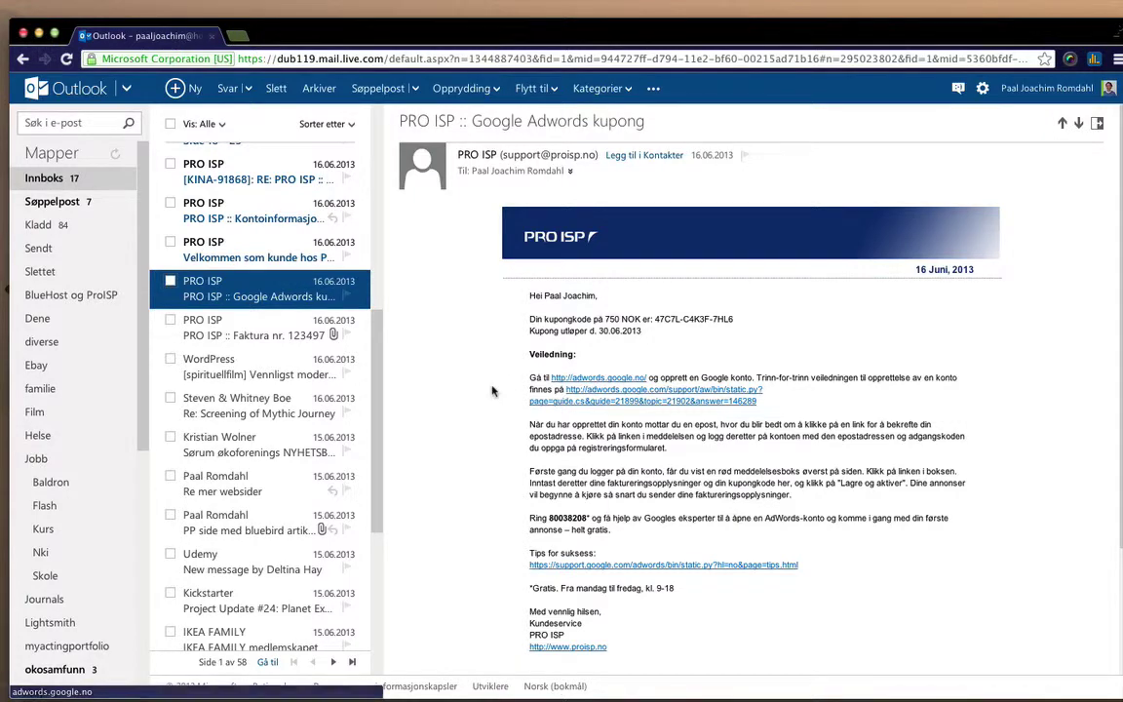
click(247, 258)
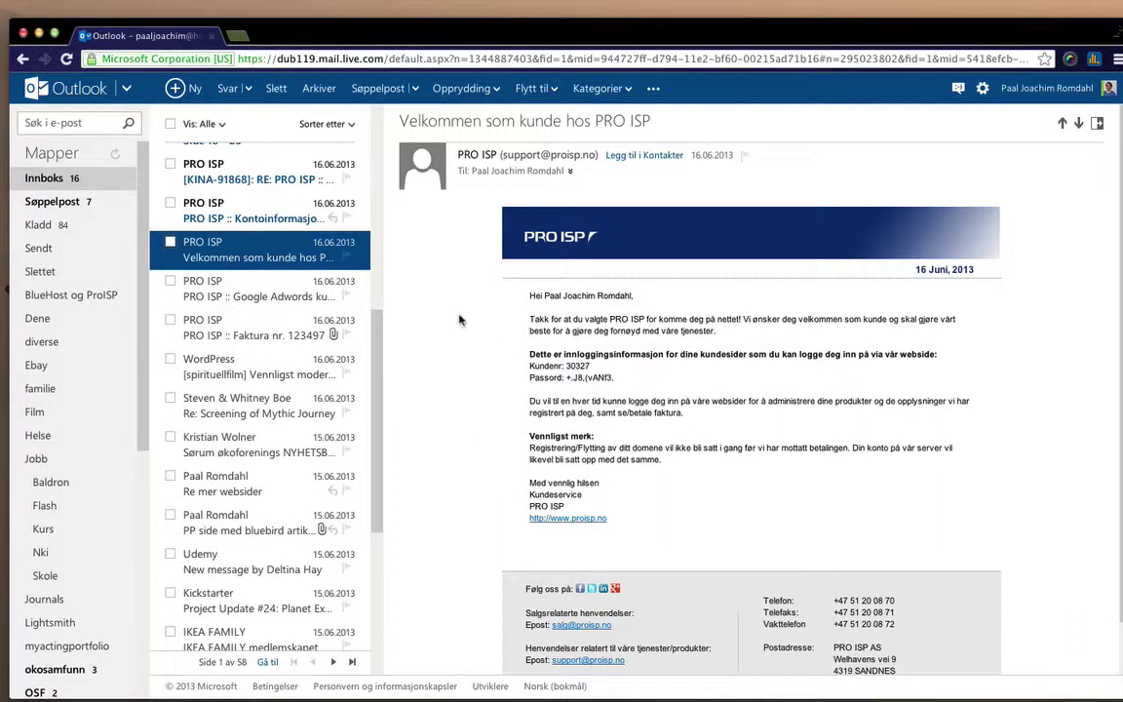
click(236, 36)
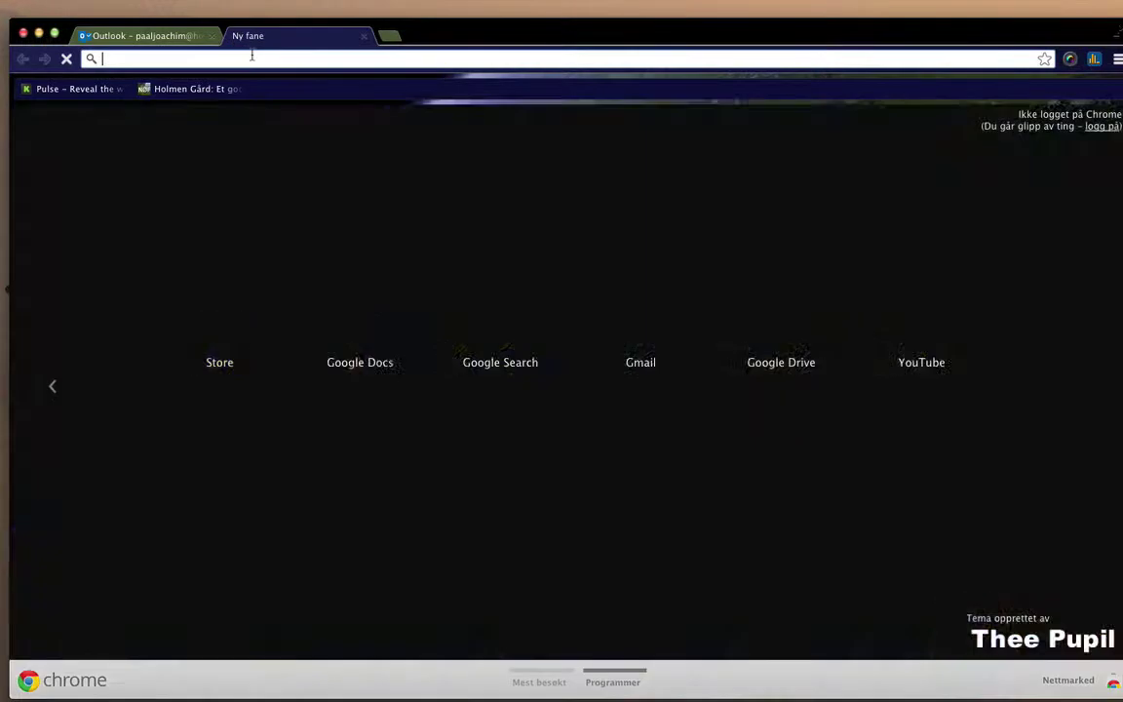
- Load proisp.no and paste the customer number from the welcome e-mail into the Kunde login
text(proisp.no)
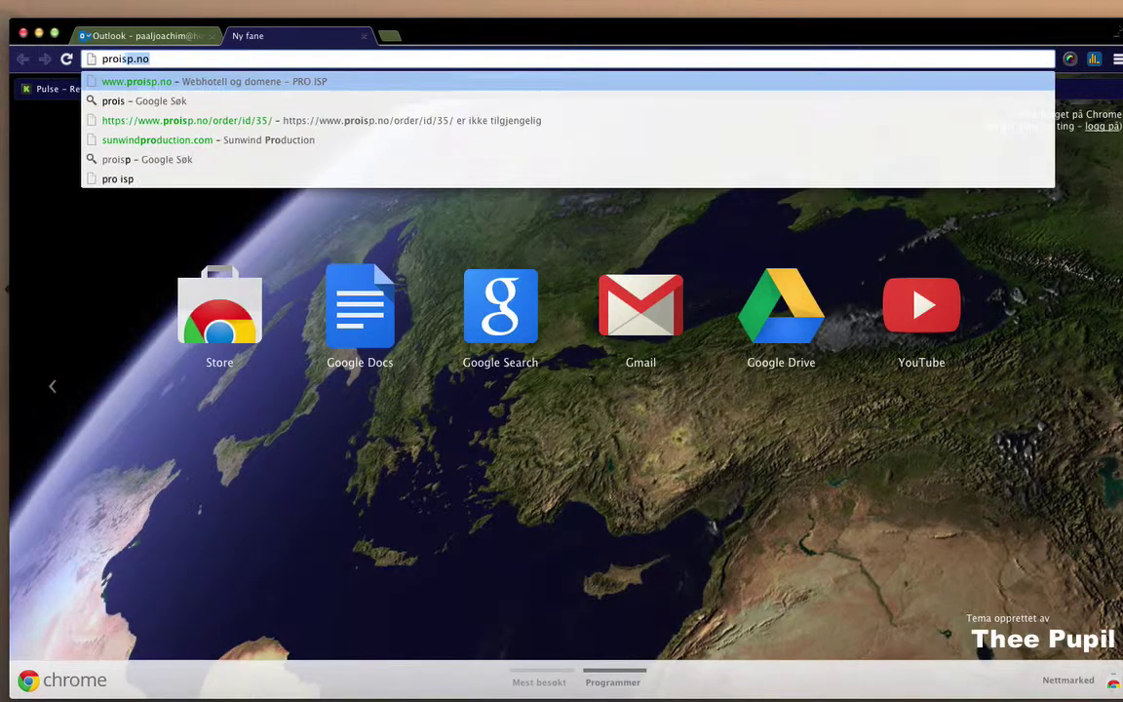
key(Return)
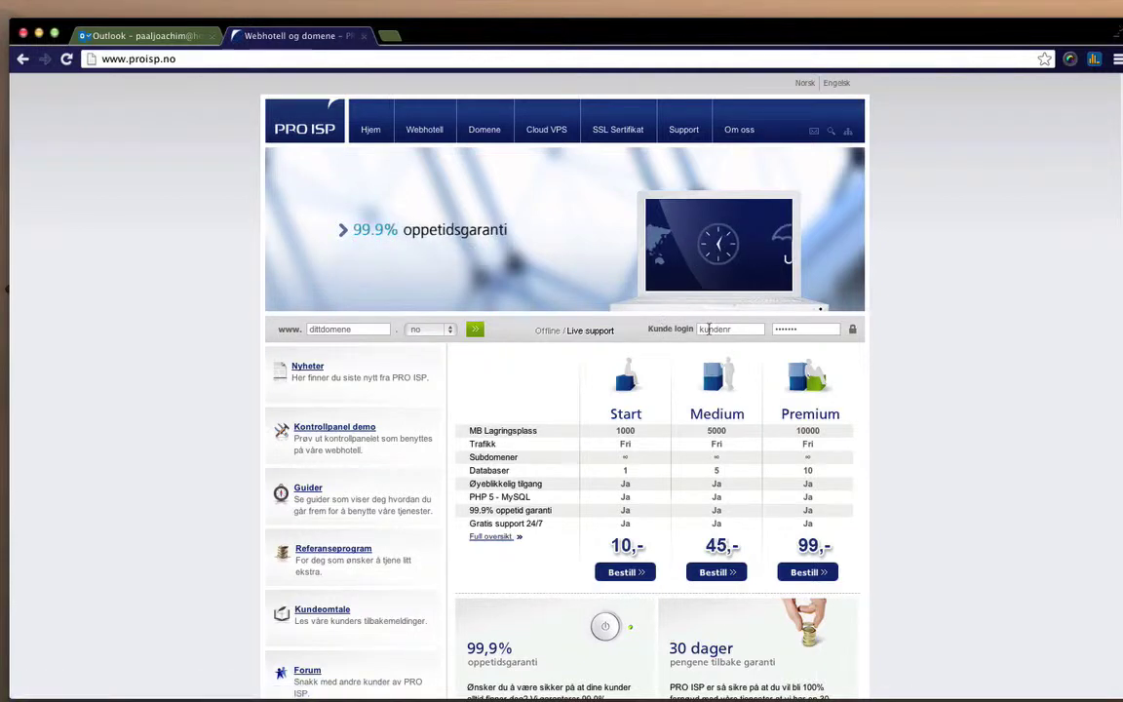
click(708, 328)
click(809, 329)
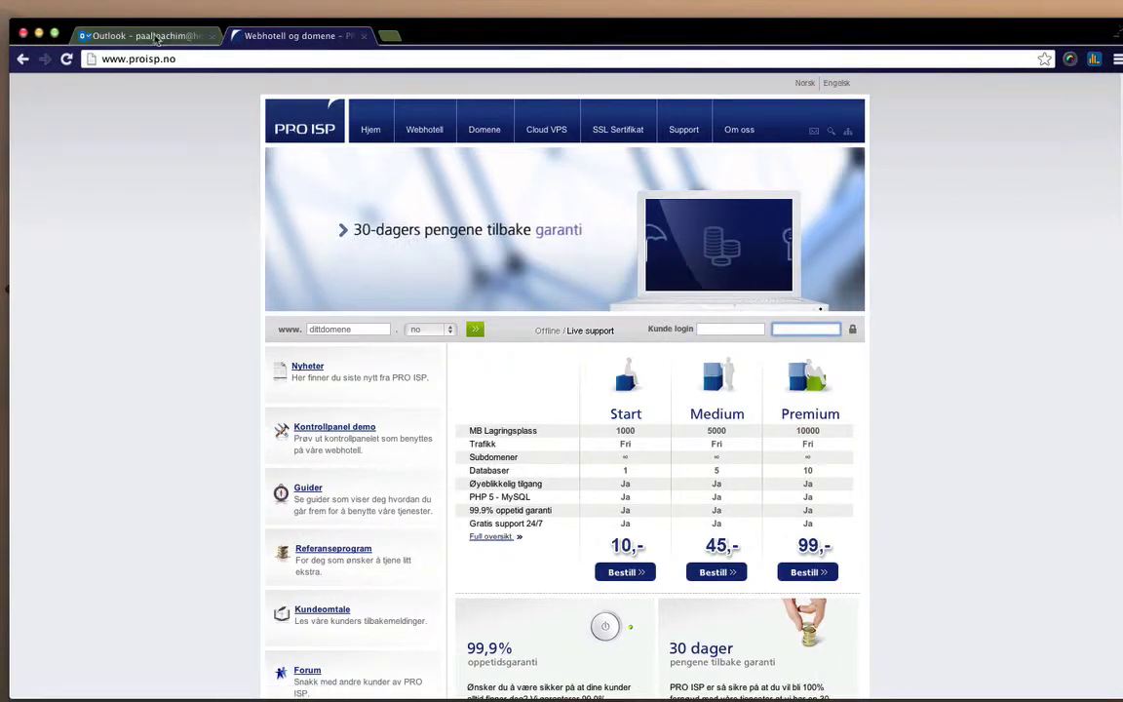
click(152, 37)
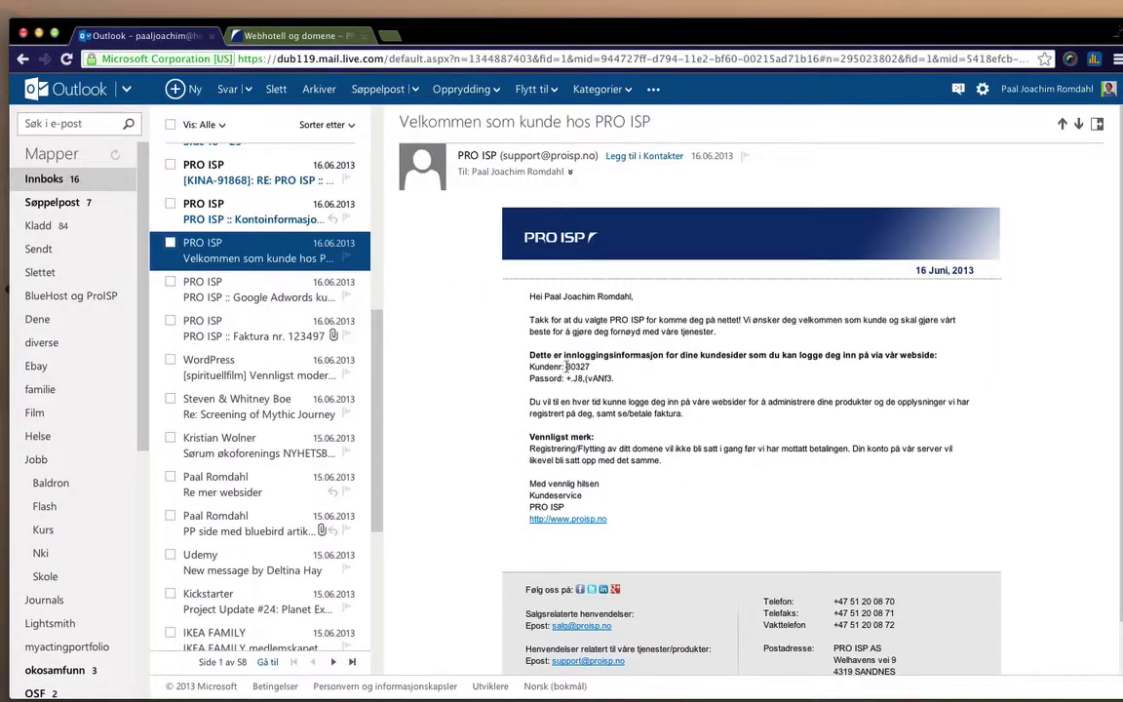
drag(566, 367, 616, 369)
key(super+c)
click(276, 37)
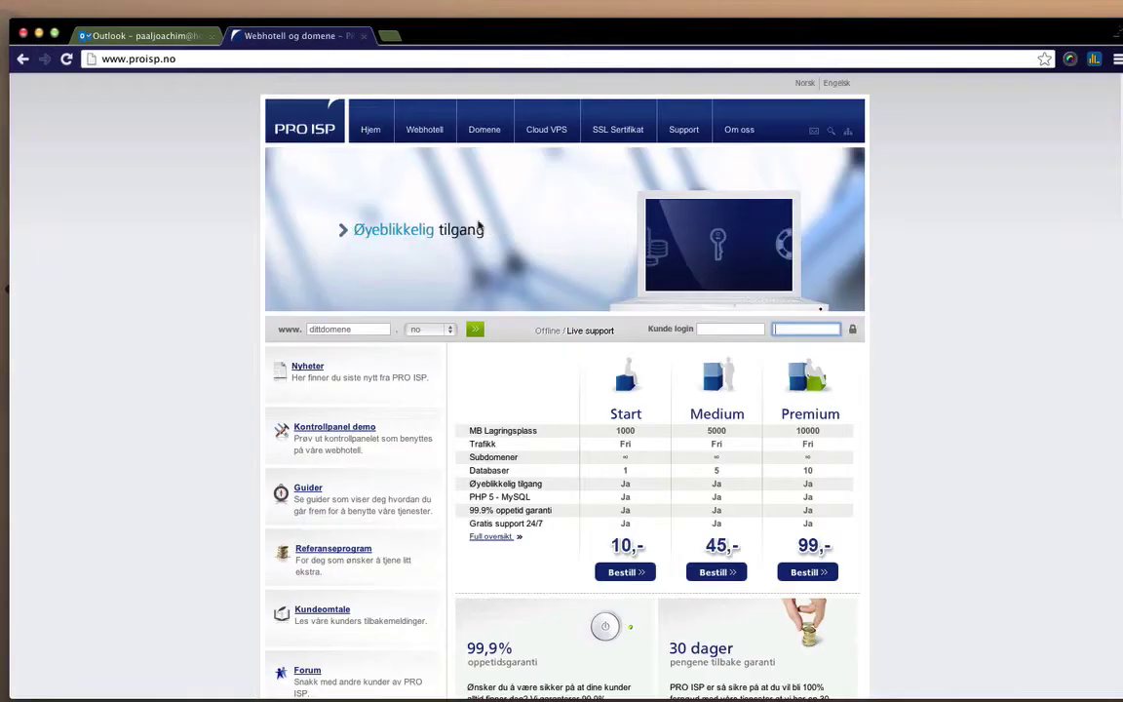
click(711, 329)
key(super+v)
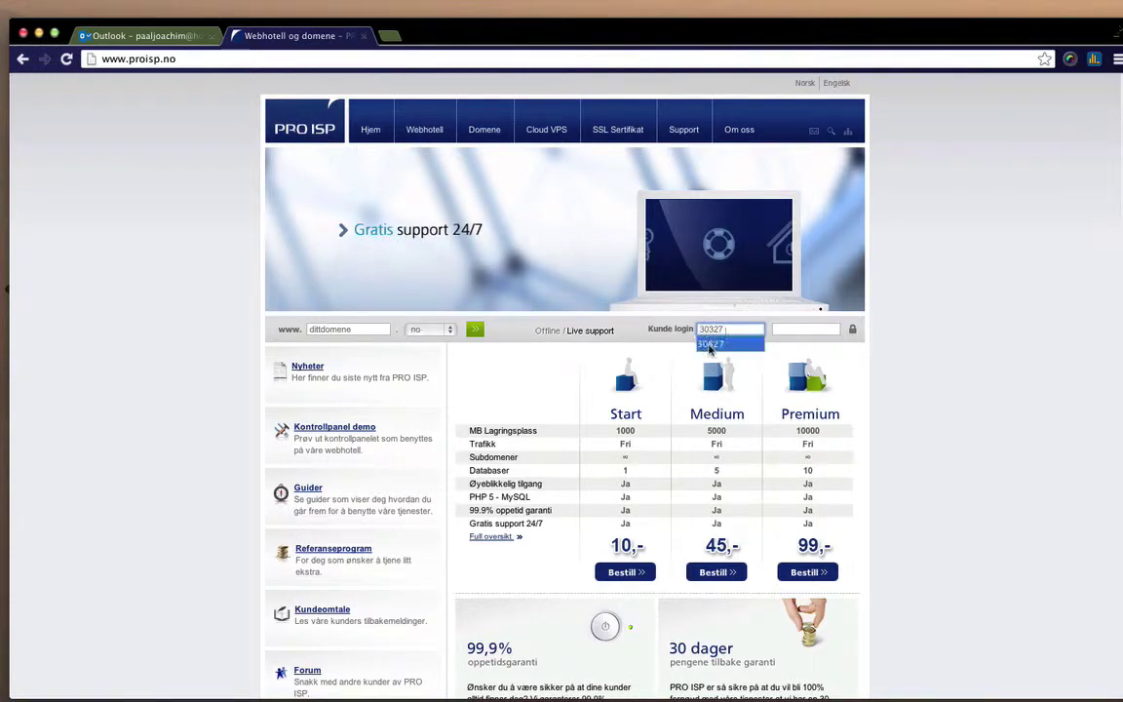
click(711, 345)
- Copy the password from the welcome e-mail into the login and log in
click(142, 36)
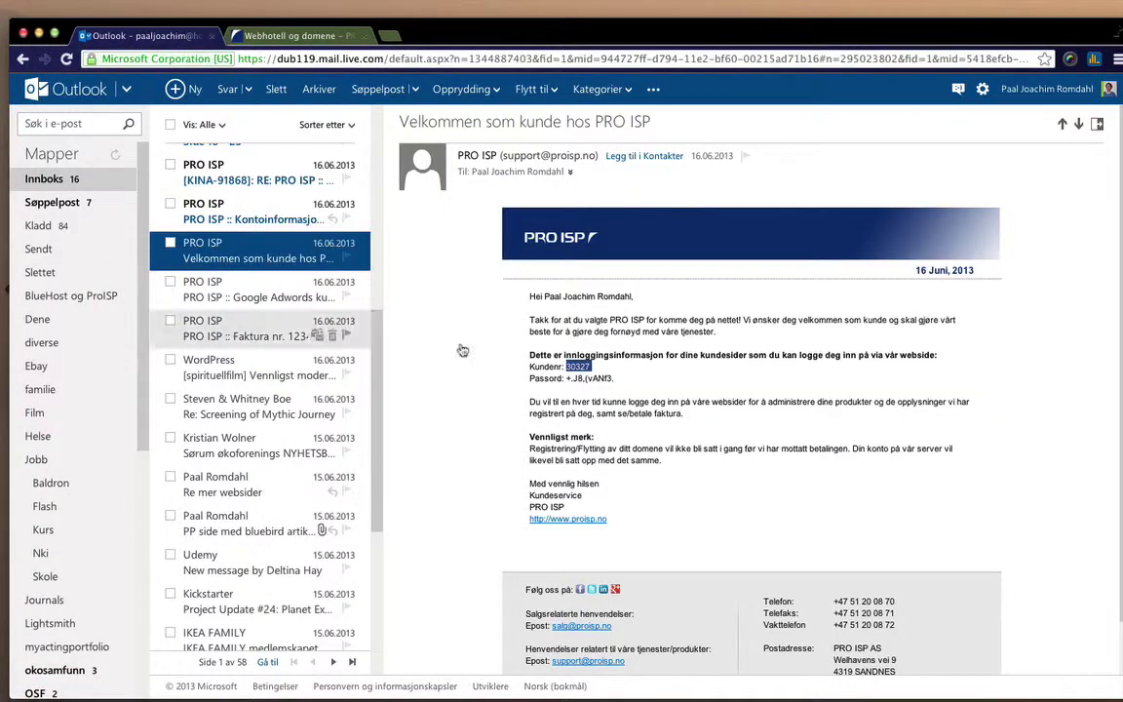
drag(566, 379, 614, 379)
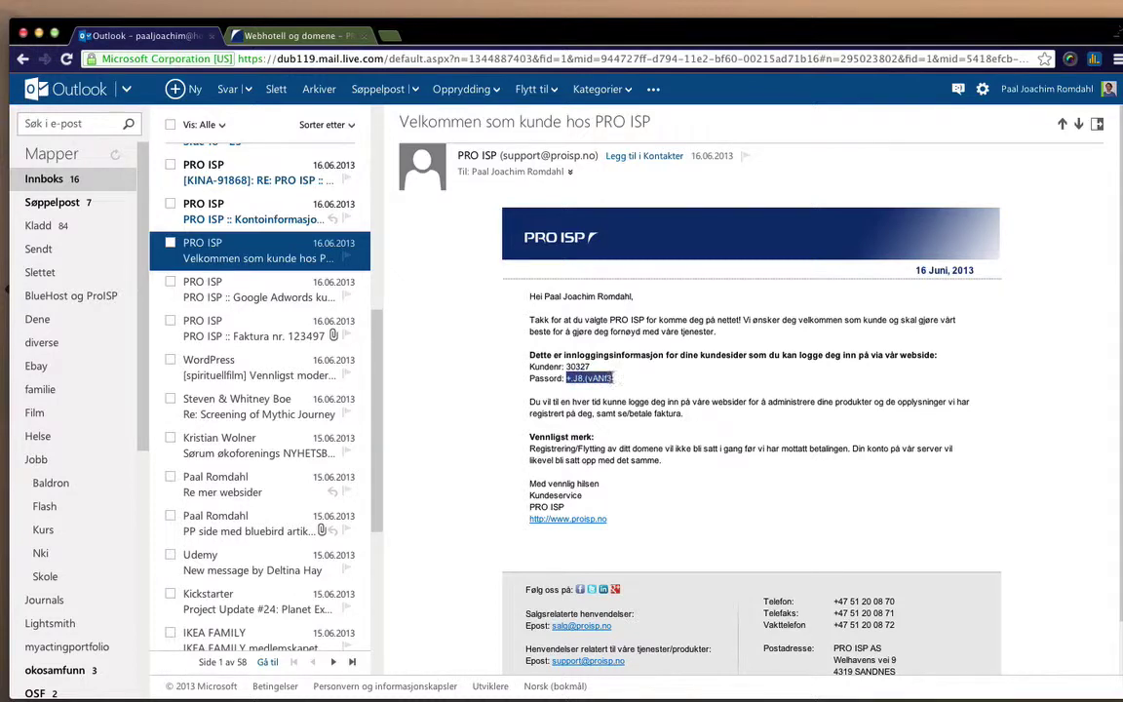
click(319, 39)
click(806, 329)
key(ctrl+v)
key(Return)
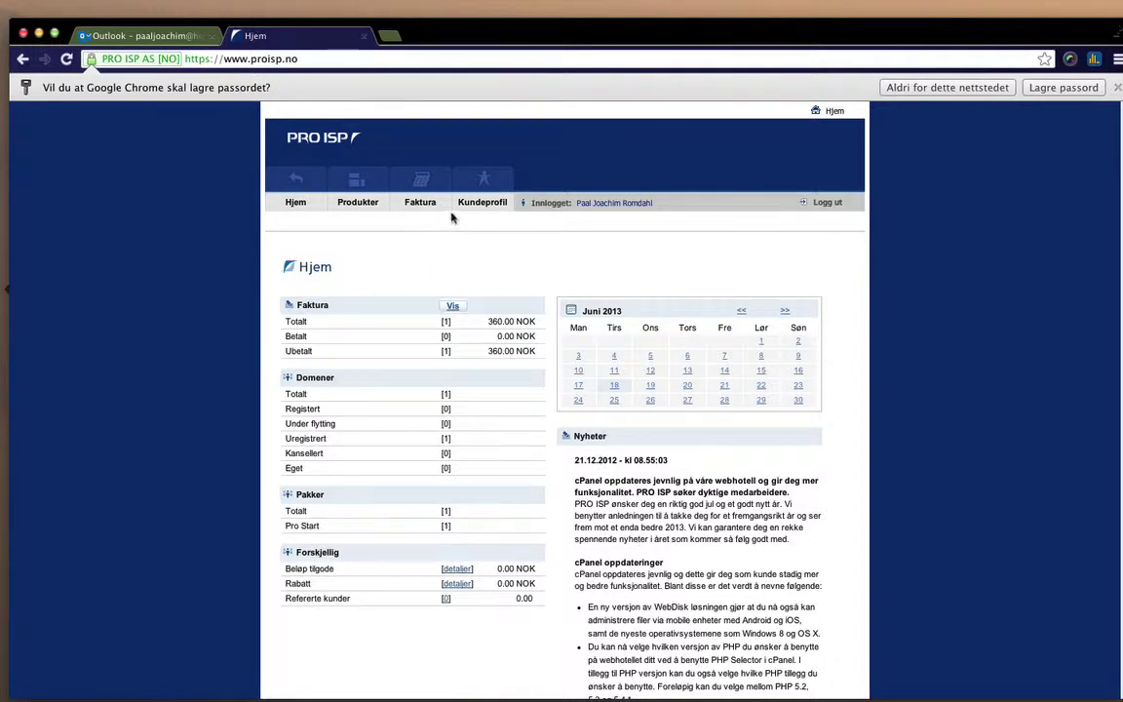
- Review the unpaid invoice and the hvordanlagenettside.com domain's Administrer options
click(419, 205)
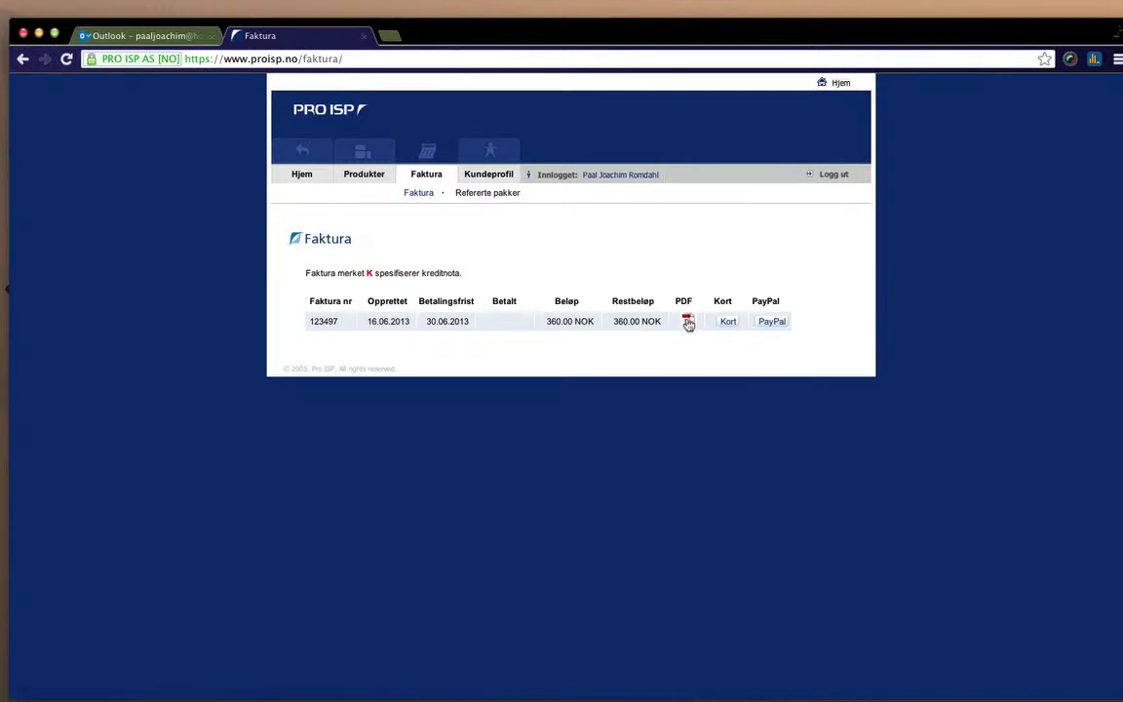
click(366, 178)
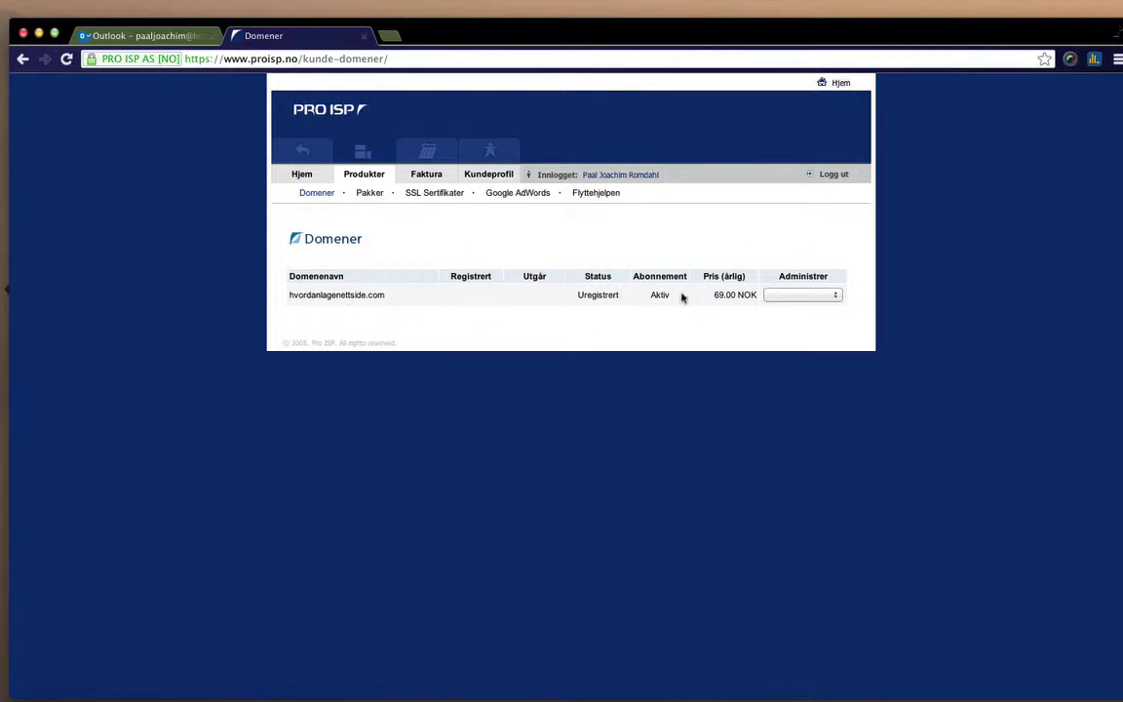
click(836, 297)
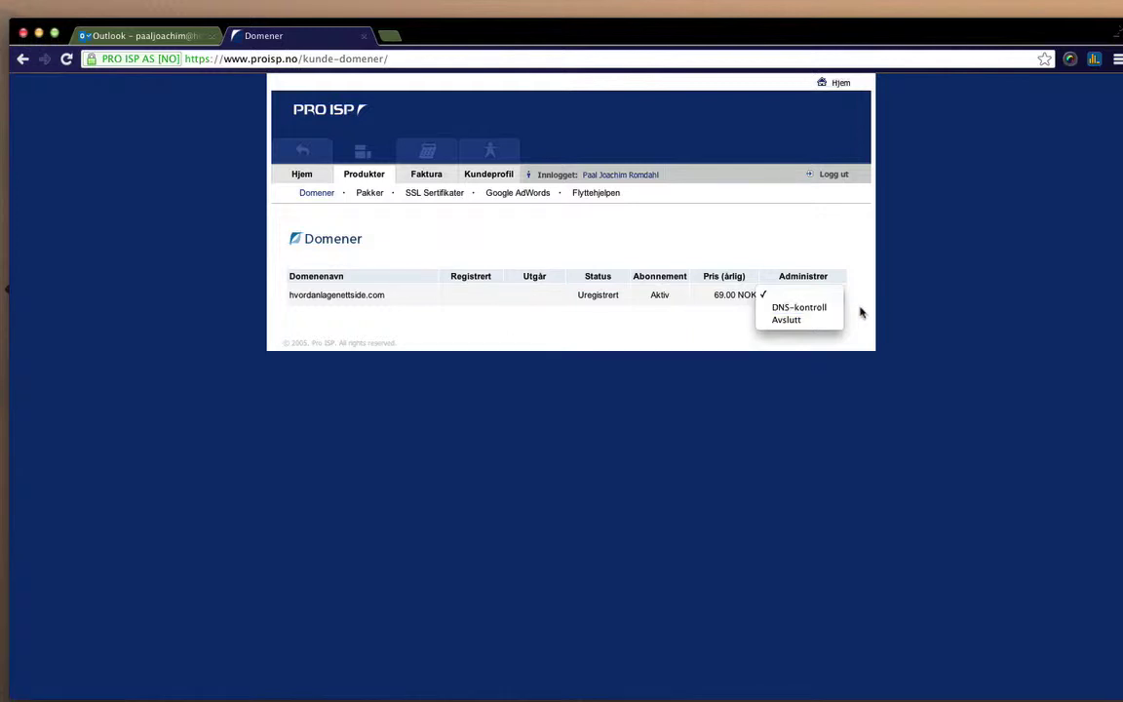
click(862, 312)
- Check the Pakker list showing Pro Start active at 10.00 NOK, then return to the welcome e-mail
click(316, 193)
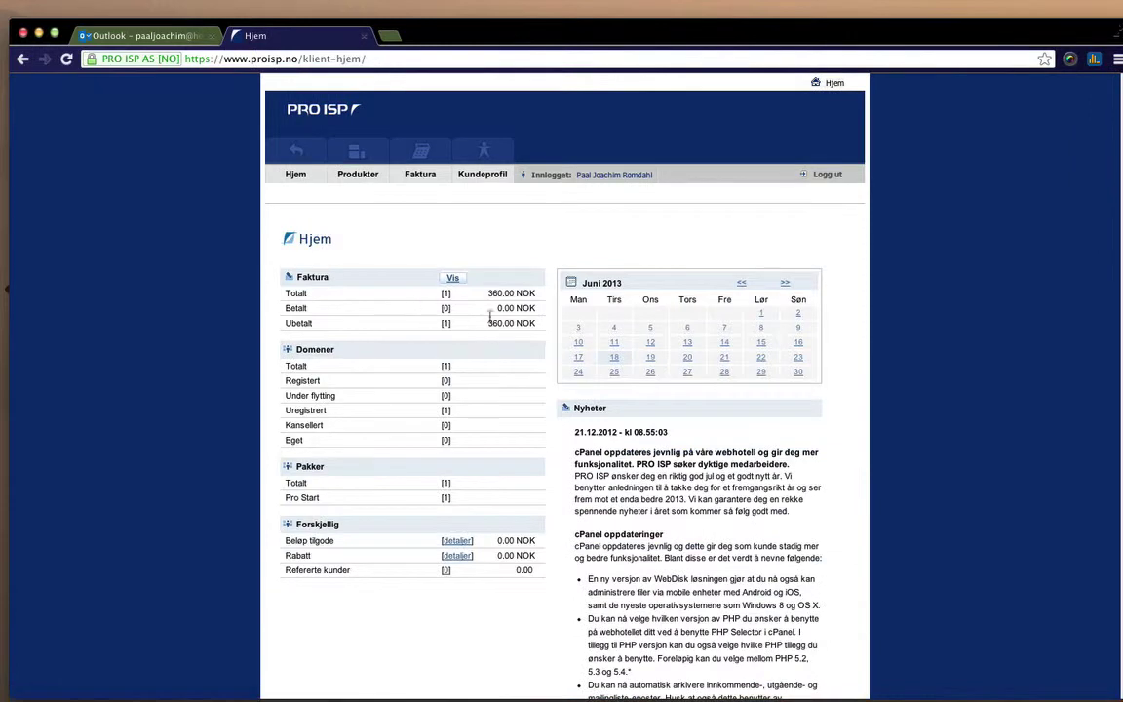
click(363, 184)
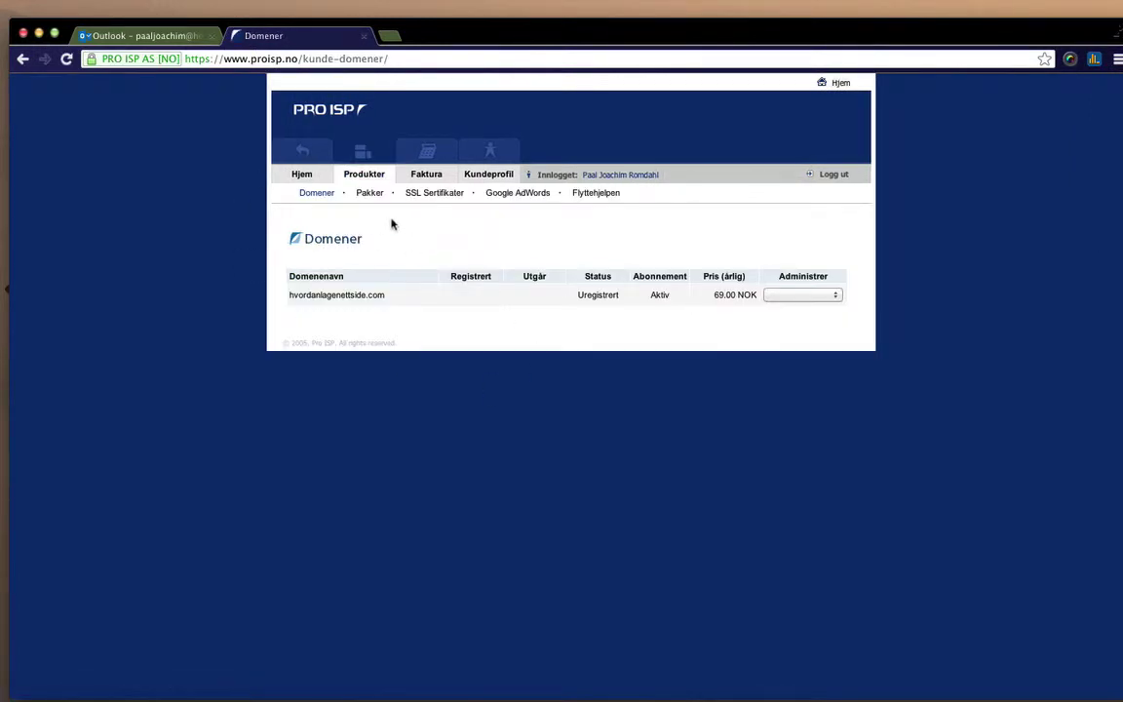
click(370, 194)
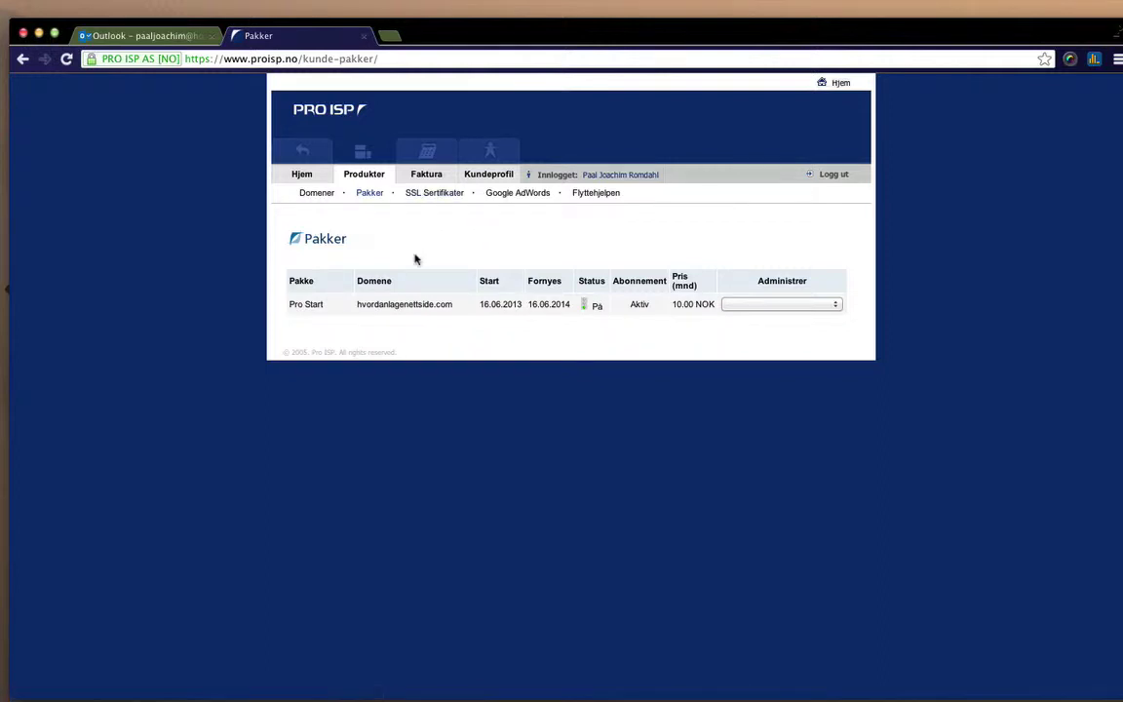
click(153, 39)
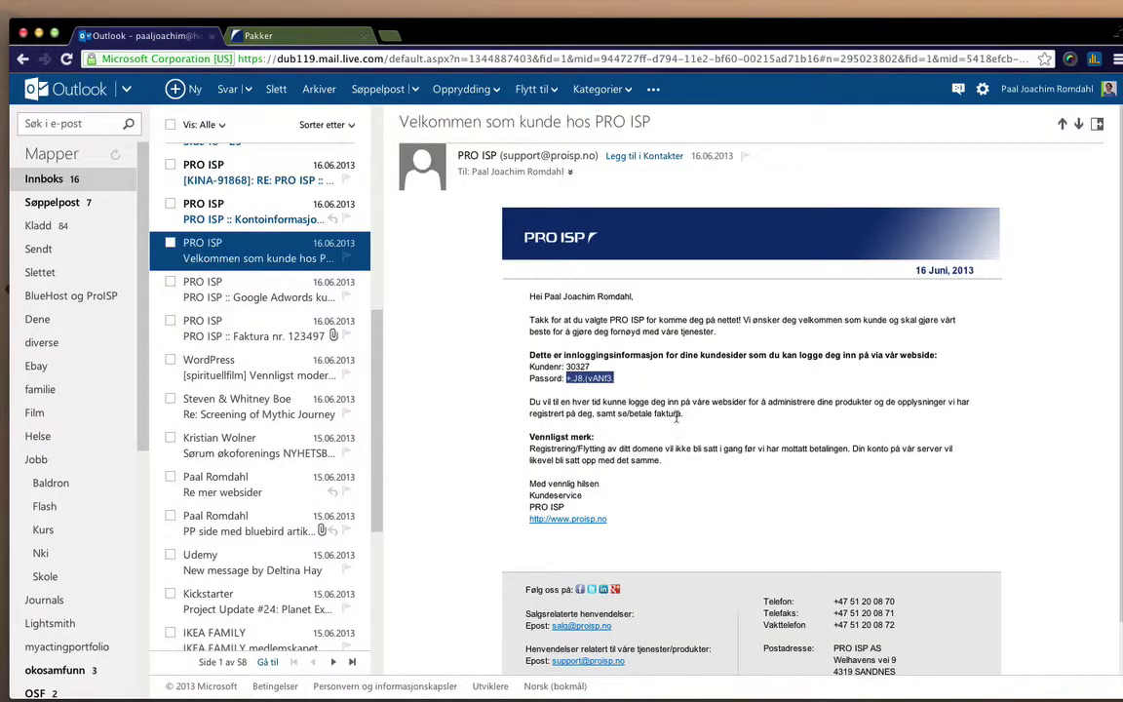
- Open the 'PRO ISP :: Kontoinformasjon' email and follow its 'Via https' cPanel link to cpanel35.proisp.no:2083
click(261, 220)
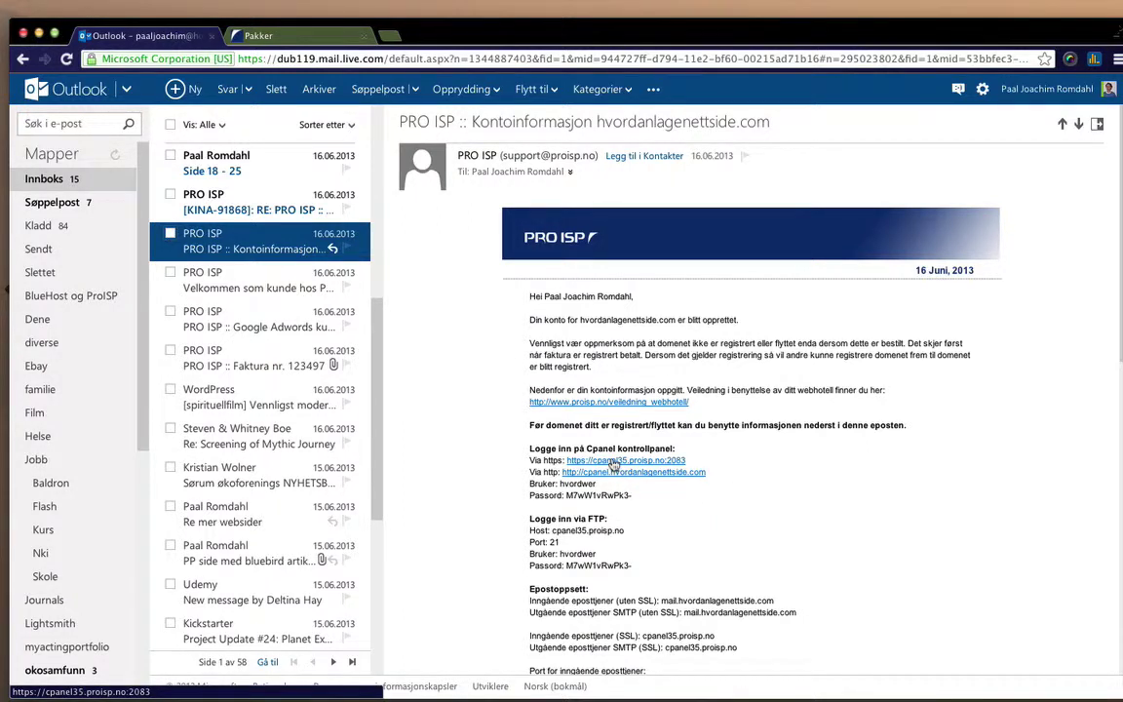
click(613, 462)
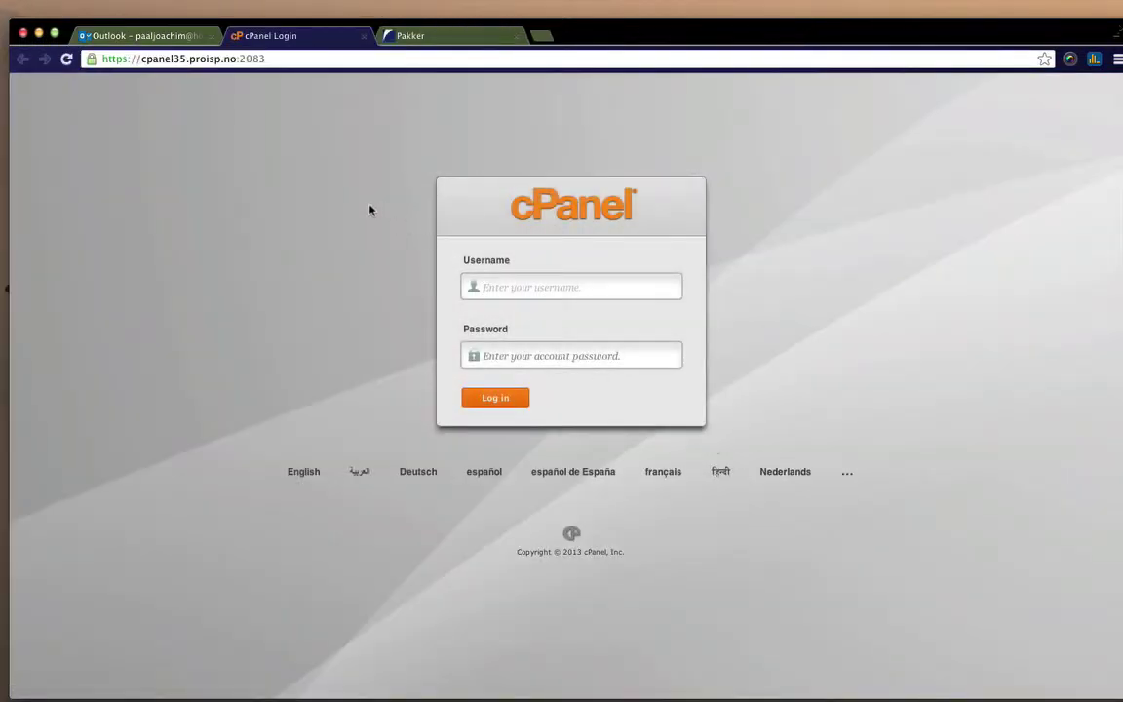
- Copy the cPanel username from the account email into the cPanel login's username field
click(124, 58)
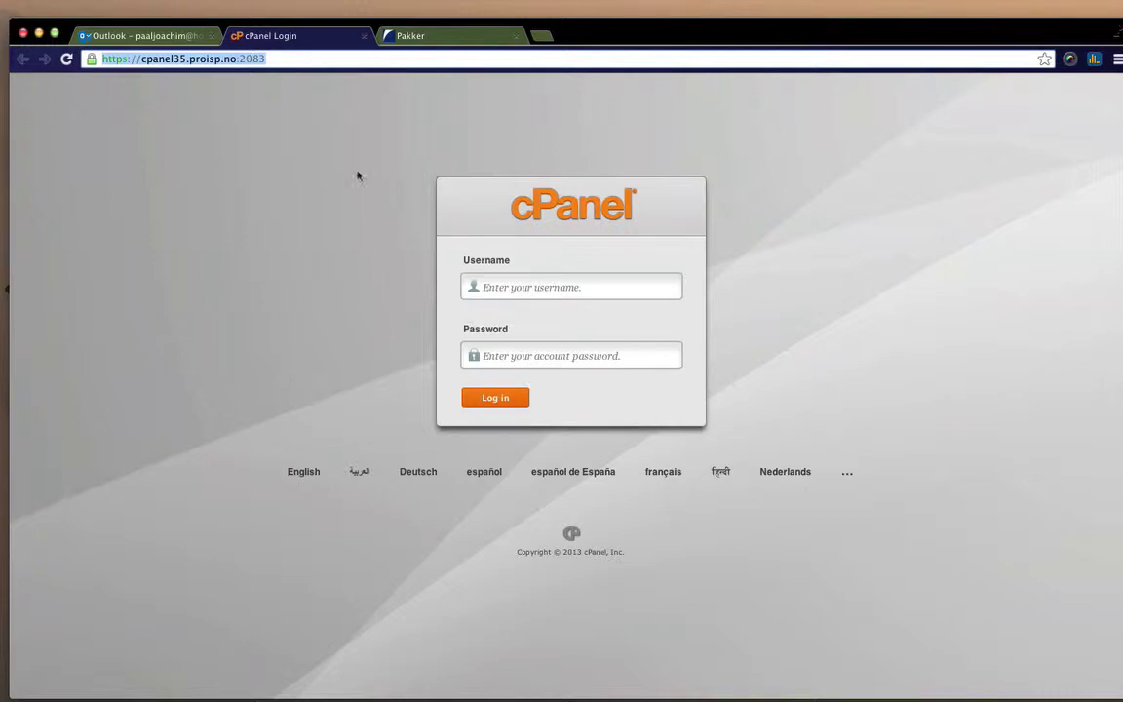
click(127, 37)
double_click(578, 483)
drag(562, 484, 559, 482)
key(super+c)
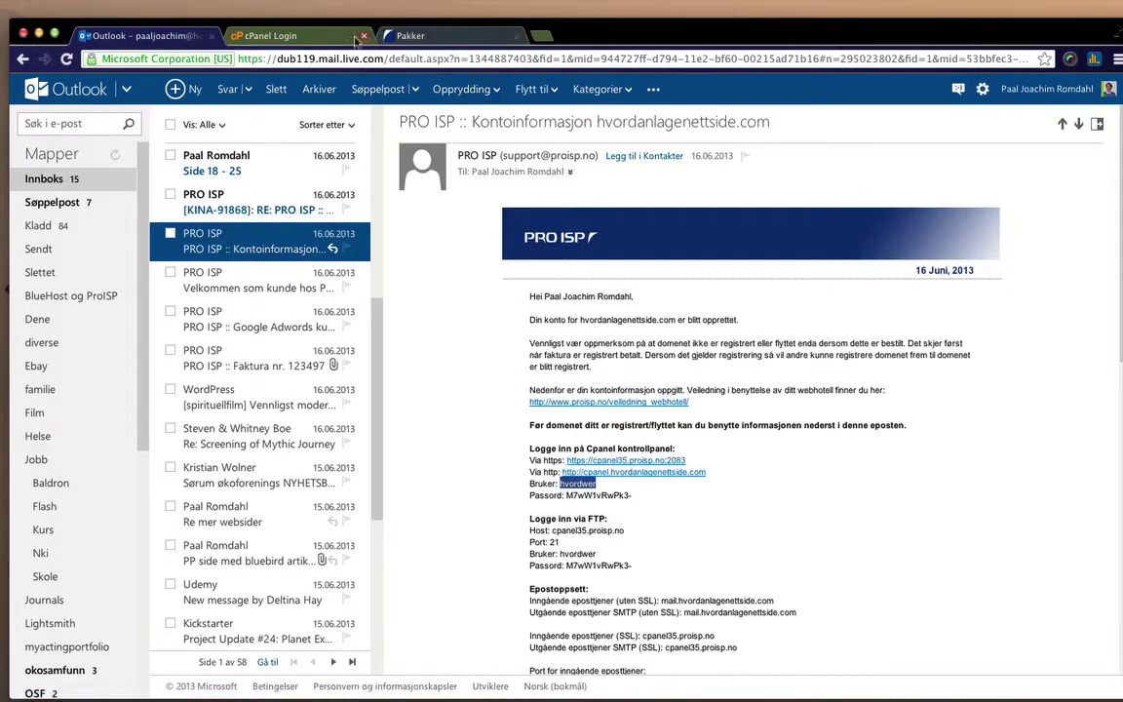
click(284, 37)
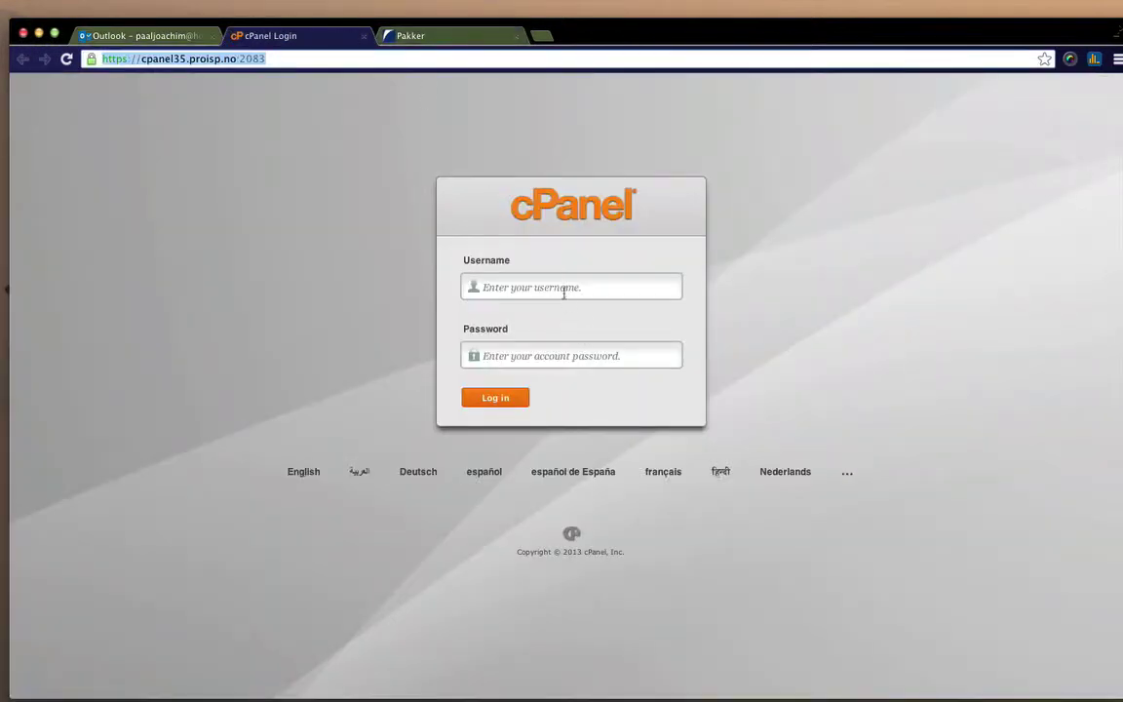
click(563, 288)
key(super+v)
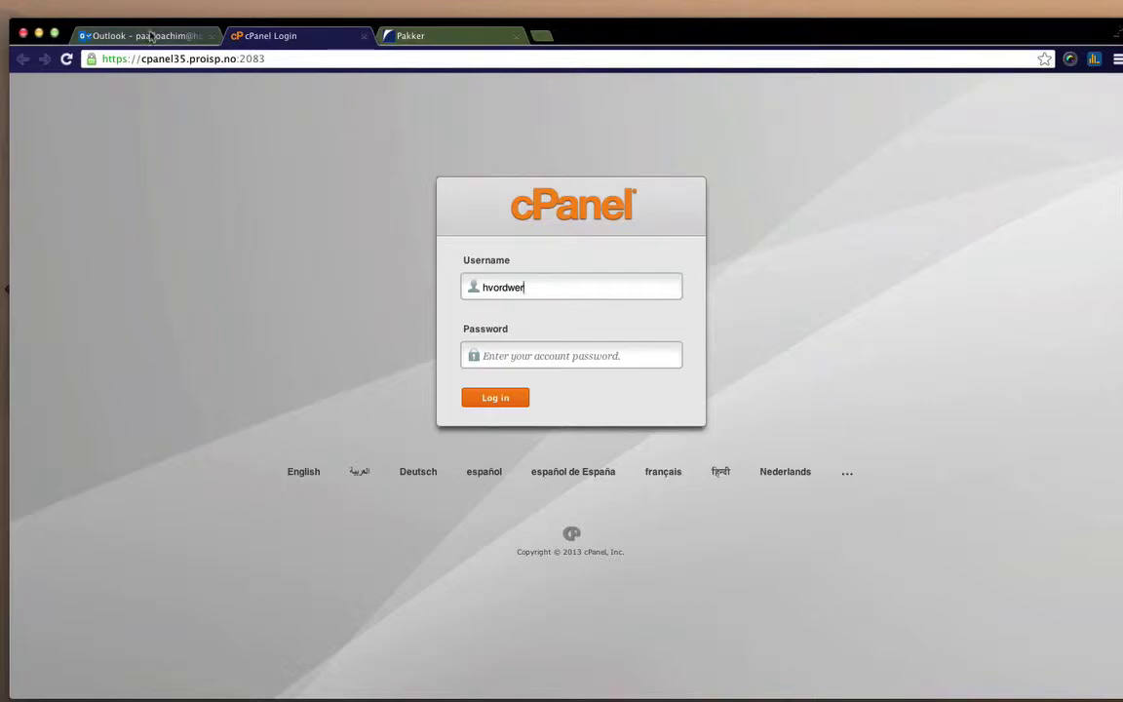
- Copy the emailed account password into the Password field and log in to cPanel
click(146, 35)
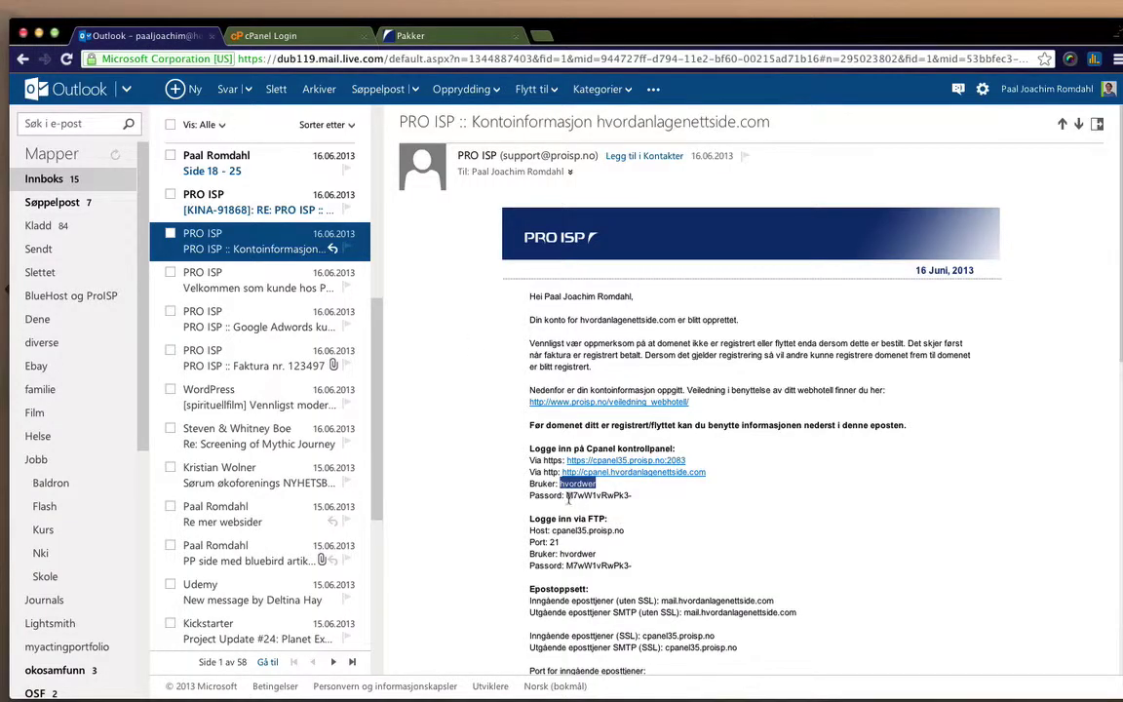
drag(566, 495, 634, 495)
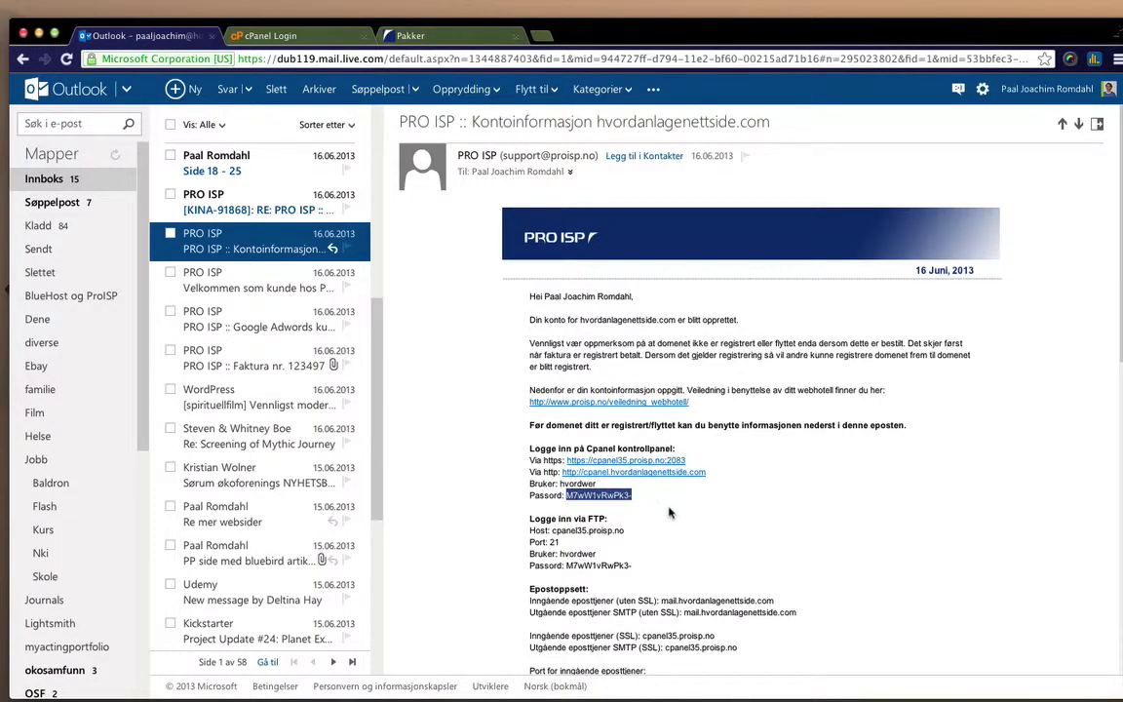
click(272, 36)
click(478, 355)
key(ctrl+v)
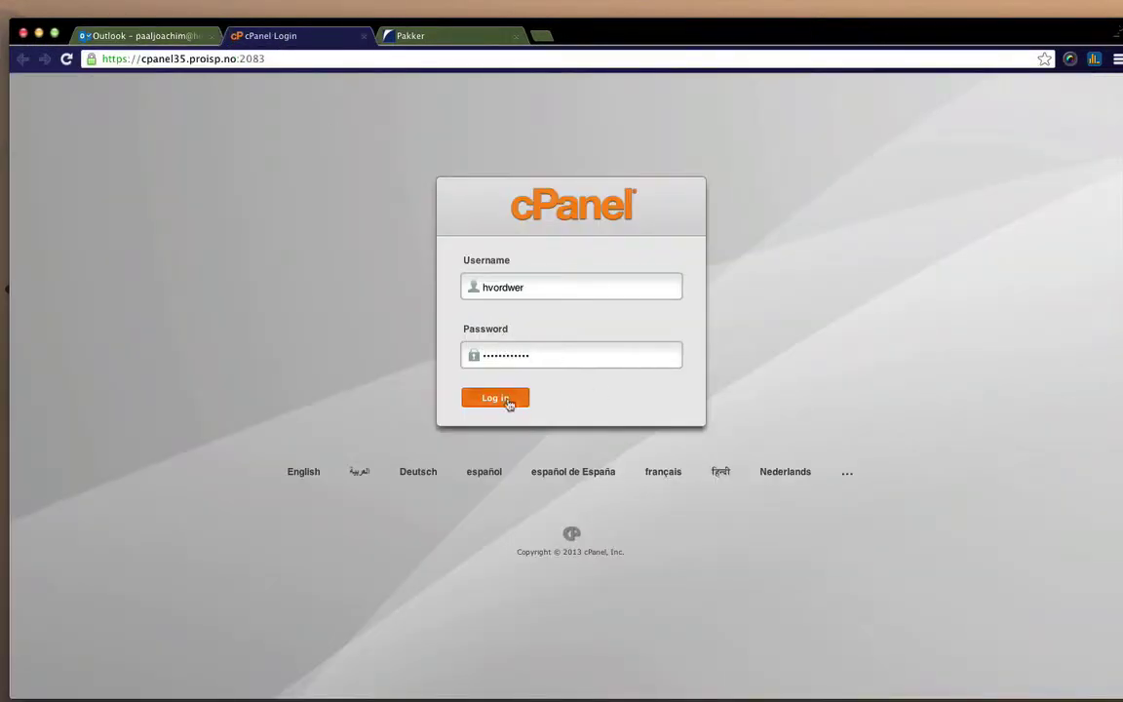
click(495, 400)
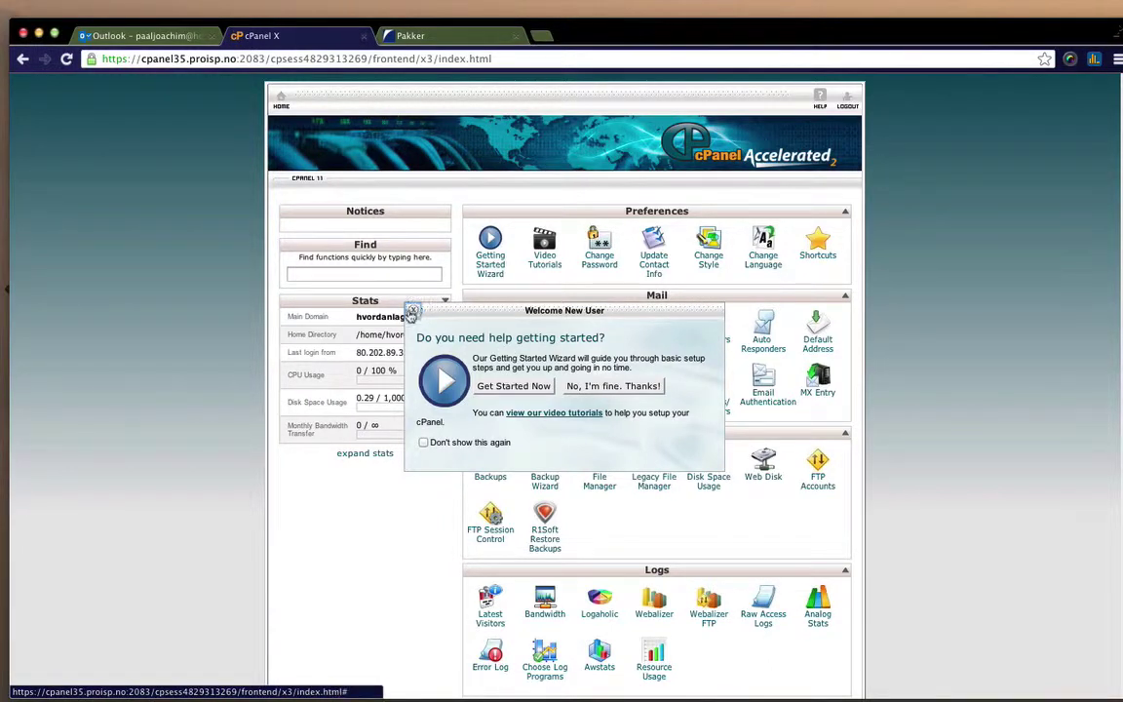
- Dismiss the Welcome New User prompt on the cPanel home page
click(415, 313)
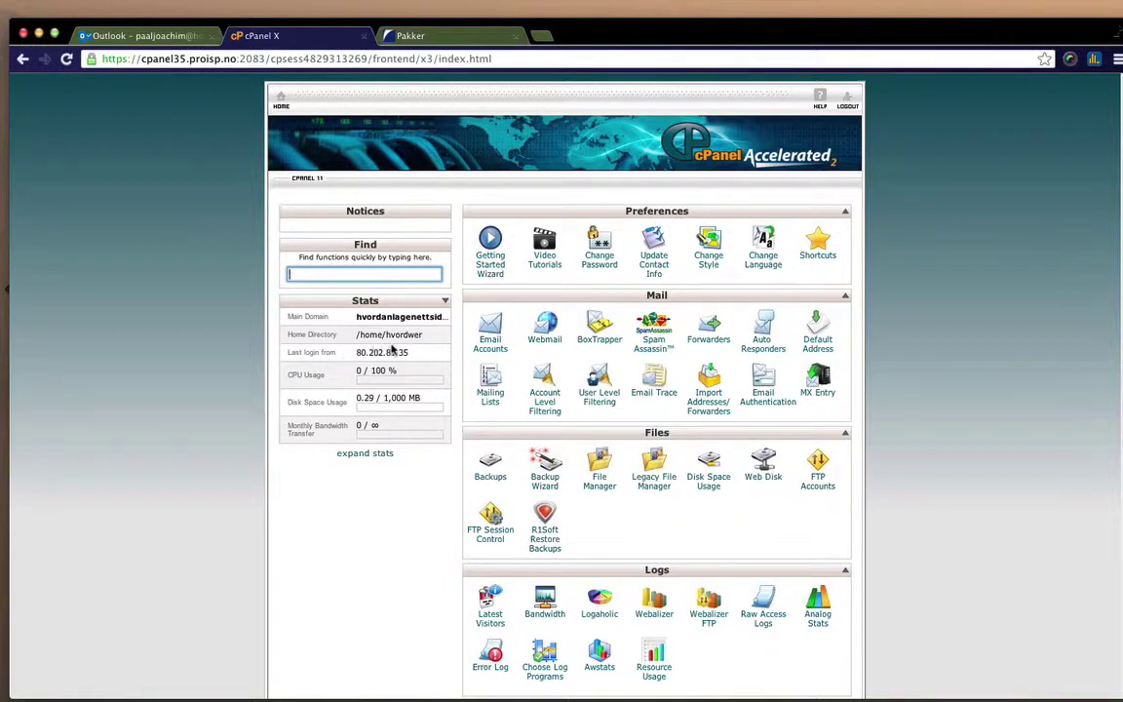
drag(357, 334, 427, 336)
click(428, 337)
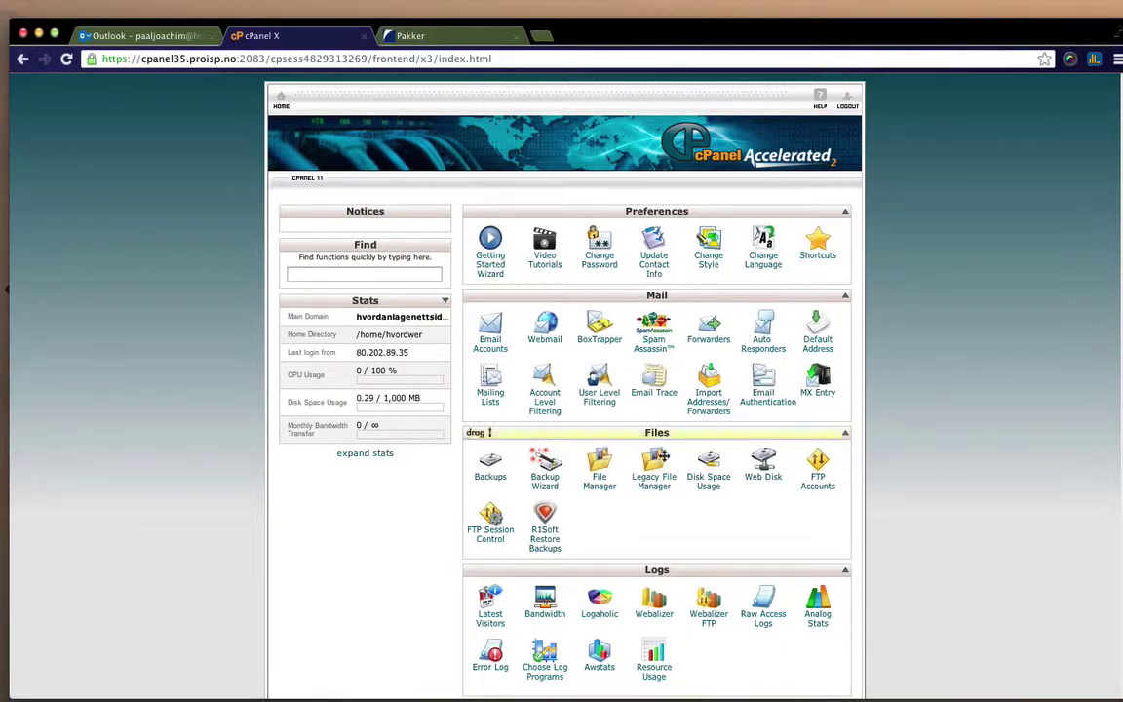
- Scroll down the cPanel home page to the Softaculous Apps Installer section listing WordPress
scroll(743, 527, down, 1)
scroll(743, 527, down, 4)
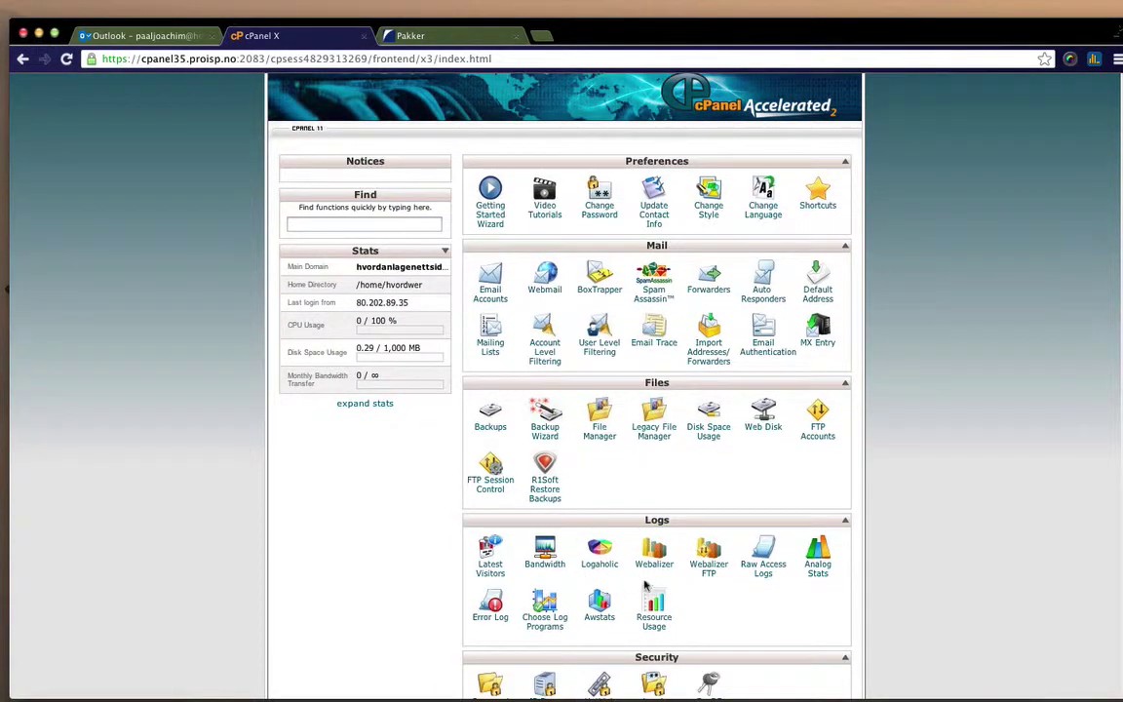
scroll(795, 591, down, 2)
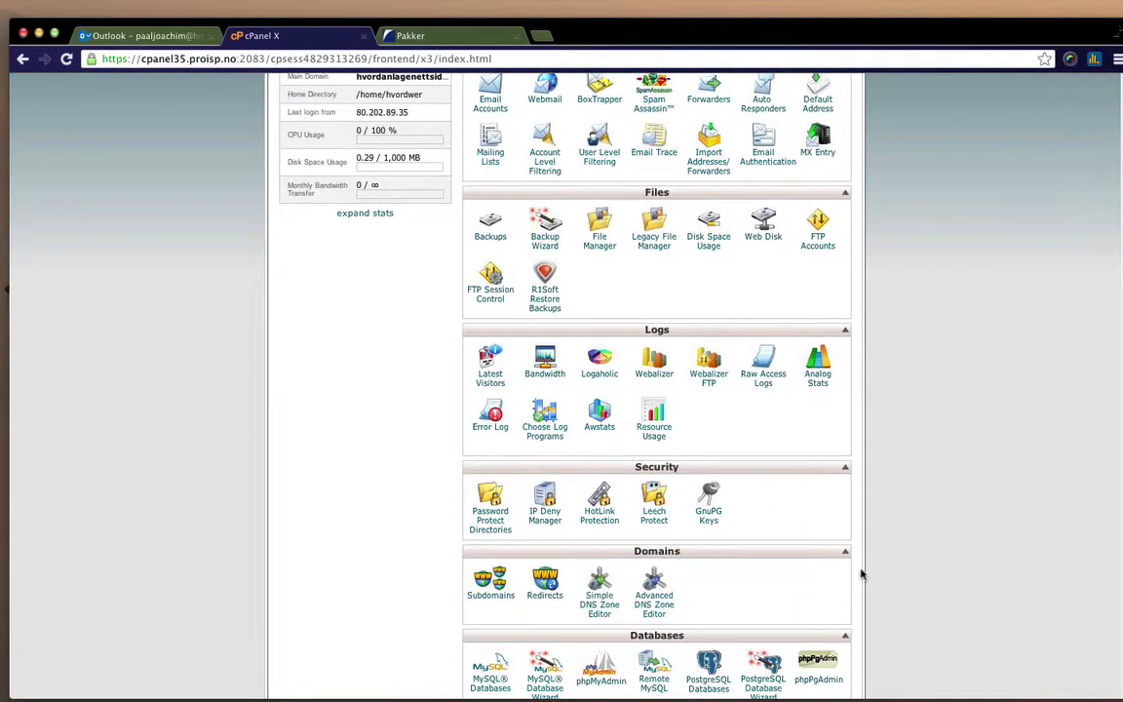
scroll(839, 575, down, 3)
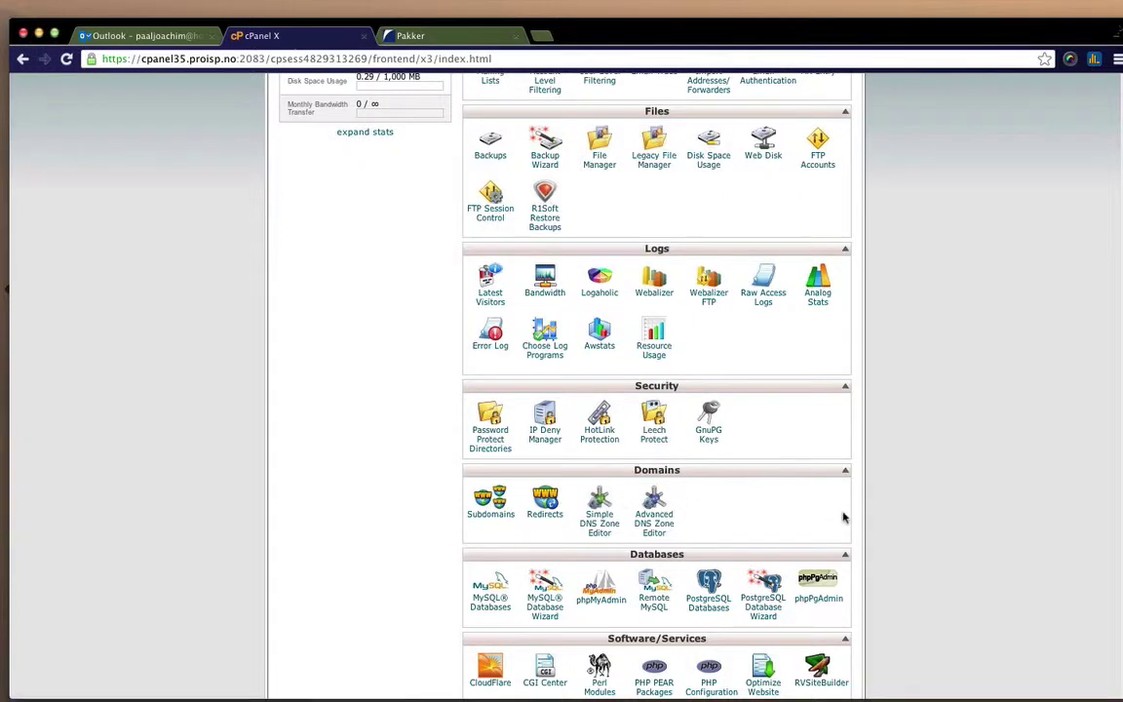
scroll(843, 518, down, 4)
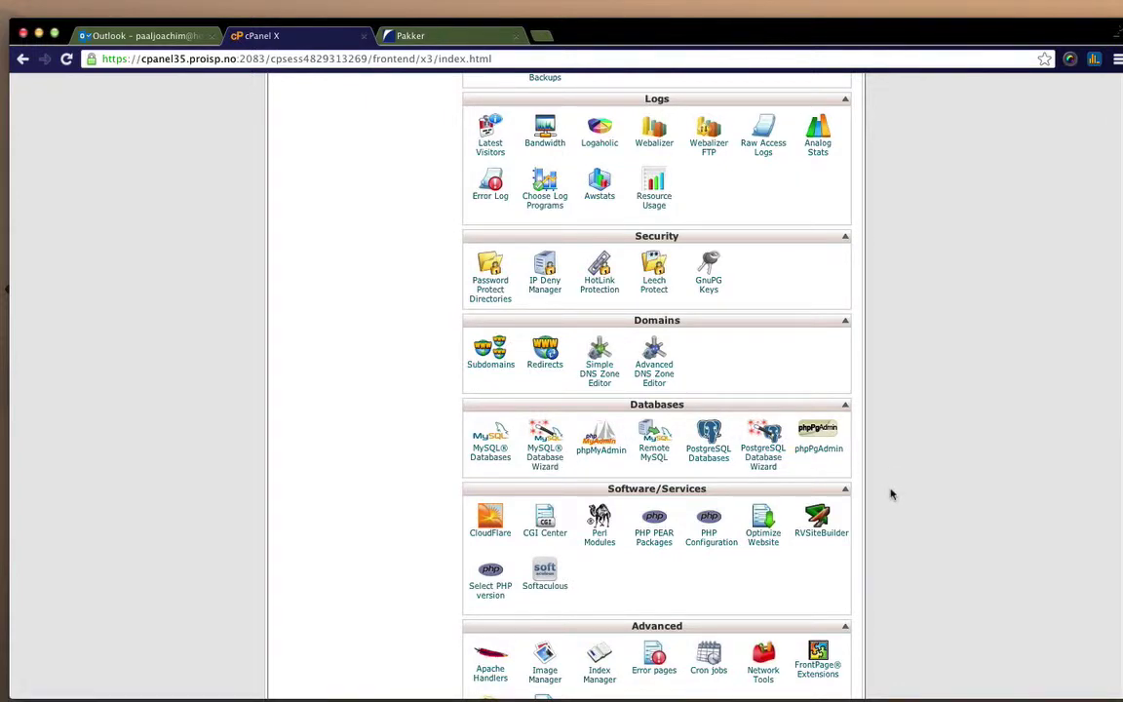
scroll(889, 497, down, 2)
scroll(889, 506, down, 5)
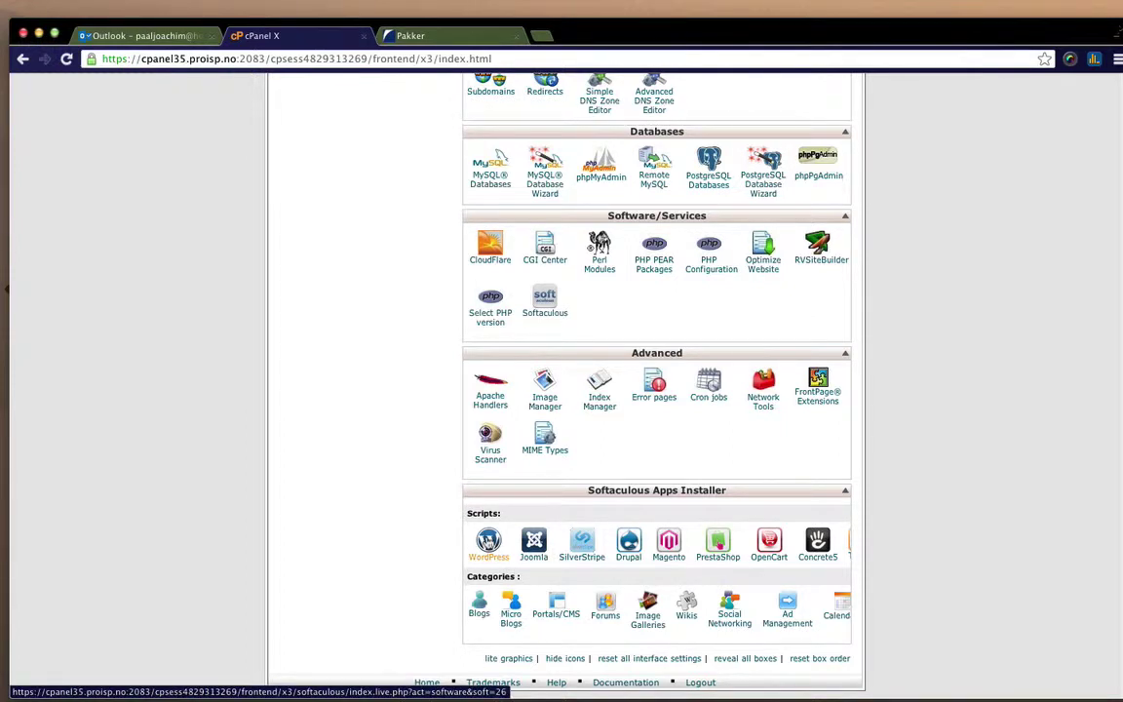
- Open WordPress from Softaculous Apps Installer to view its 3.5.1 overview and description
click(488, 542)
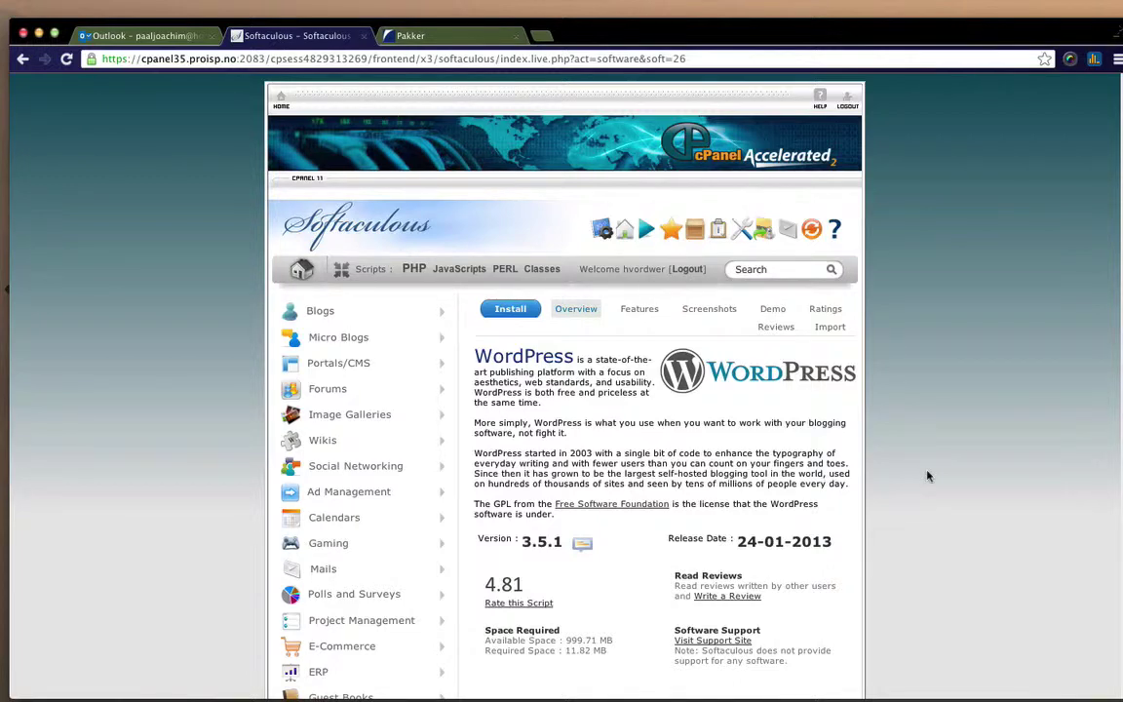
scroll(928, 476, down, 3)
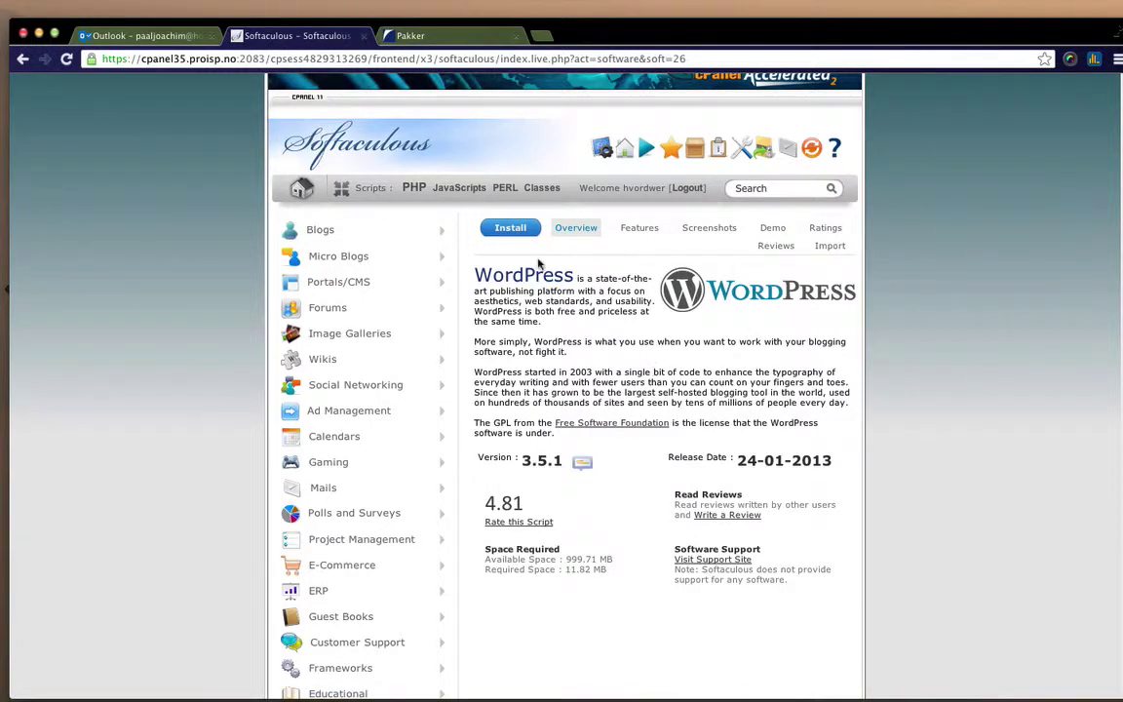
- Open the WordPress install form and review its protocol, directory, database and table prefix settings
click(511, 228)
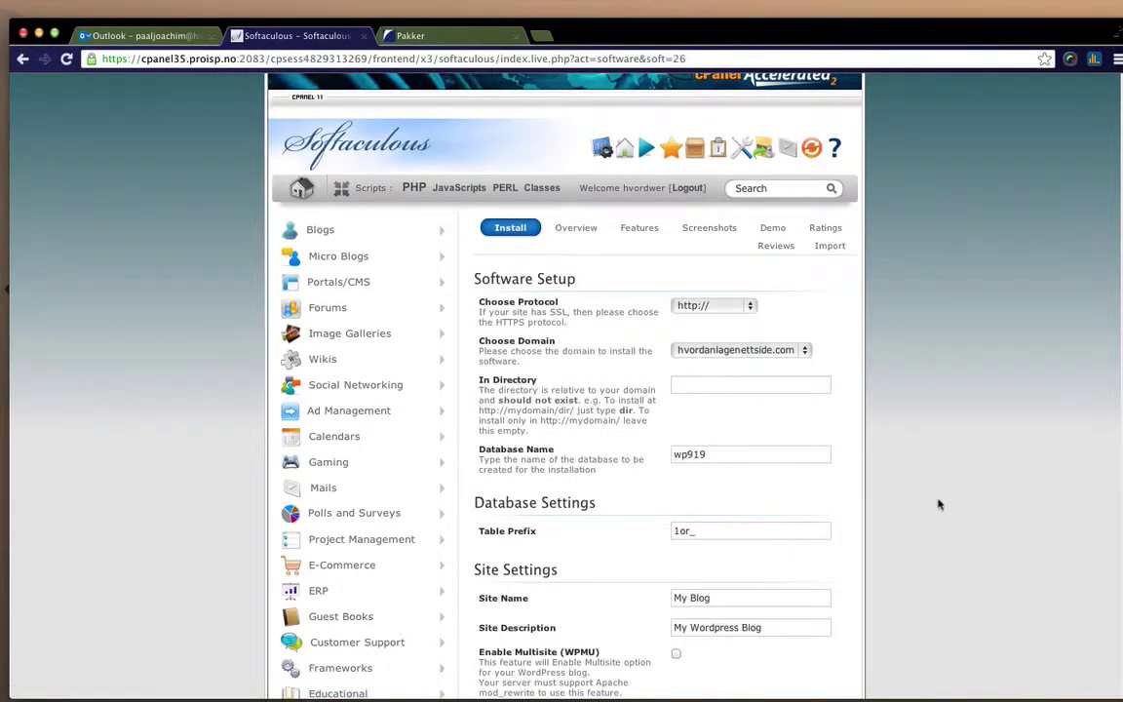
scroll(953, 541, down, 1)
scroll(952, 541, down, 2)
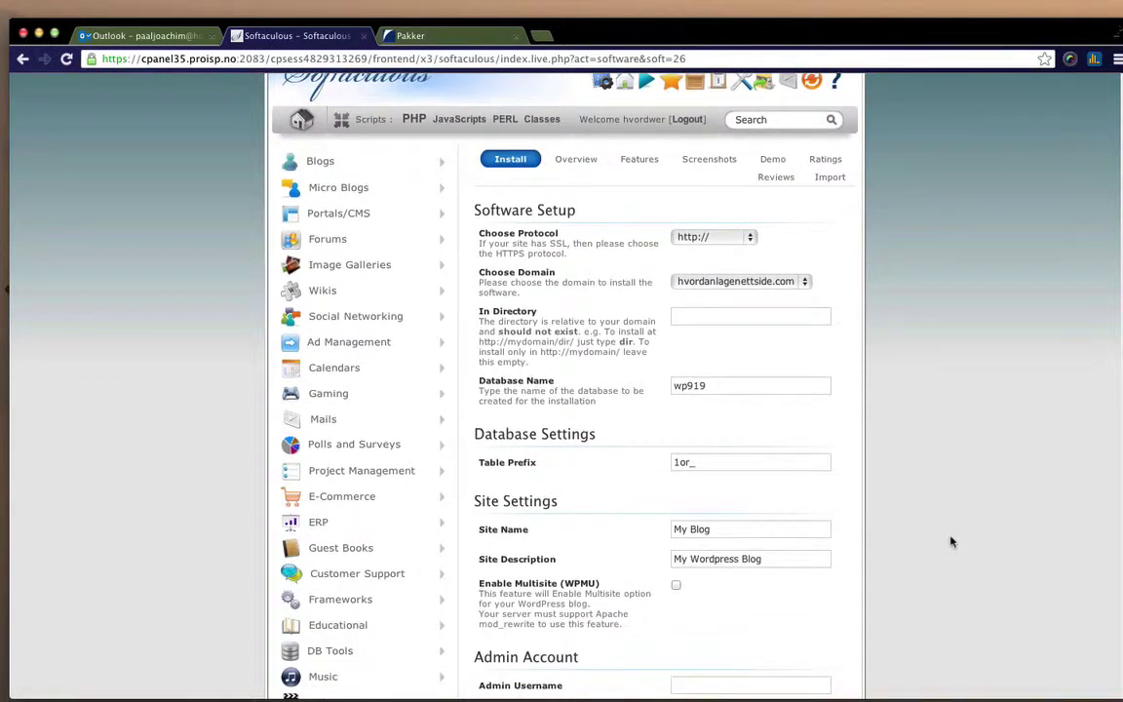
drag(548, 244, 570, 243)
click(684, 315)
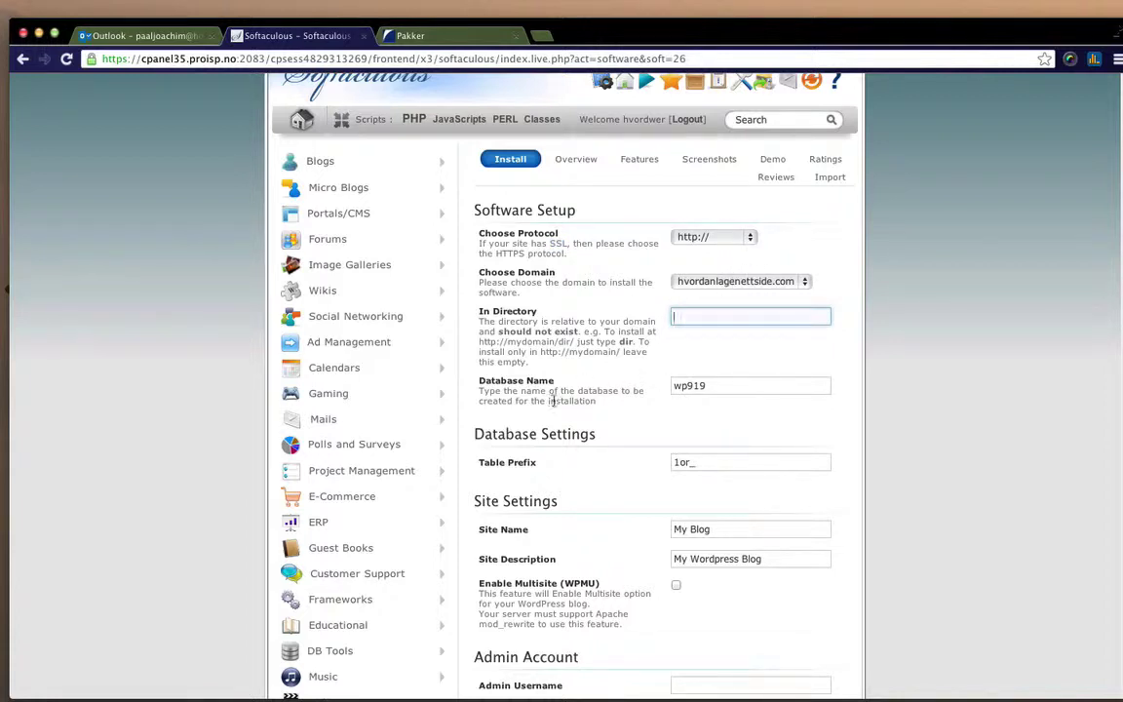
key(Tab)
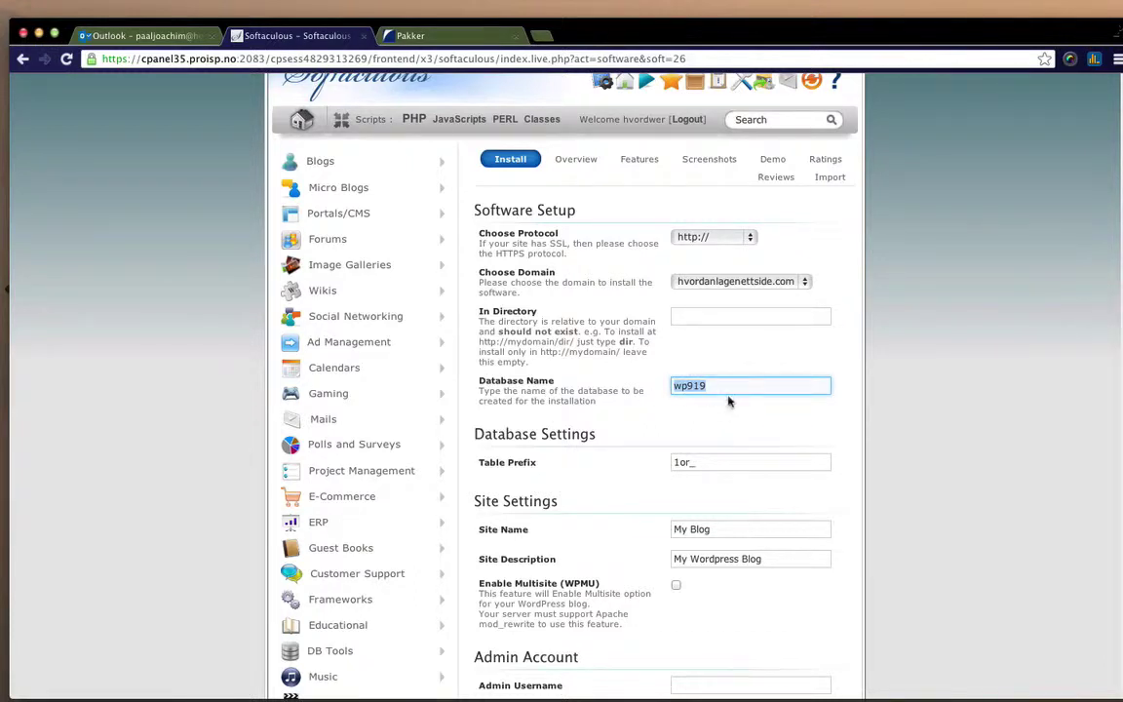
scroll(860, 469, down, 3)
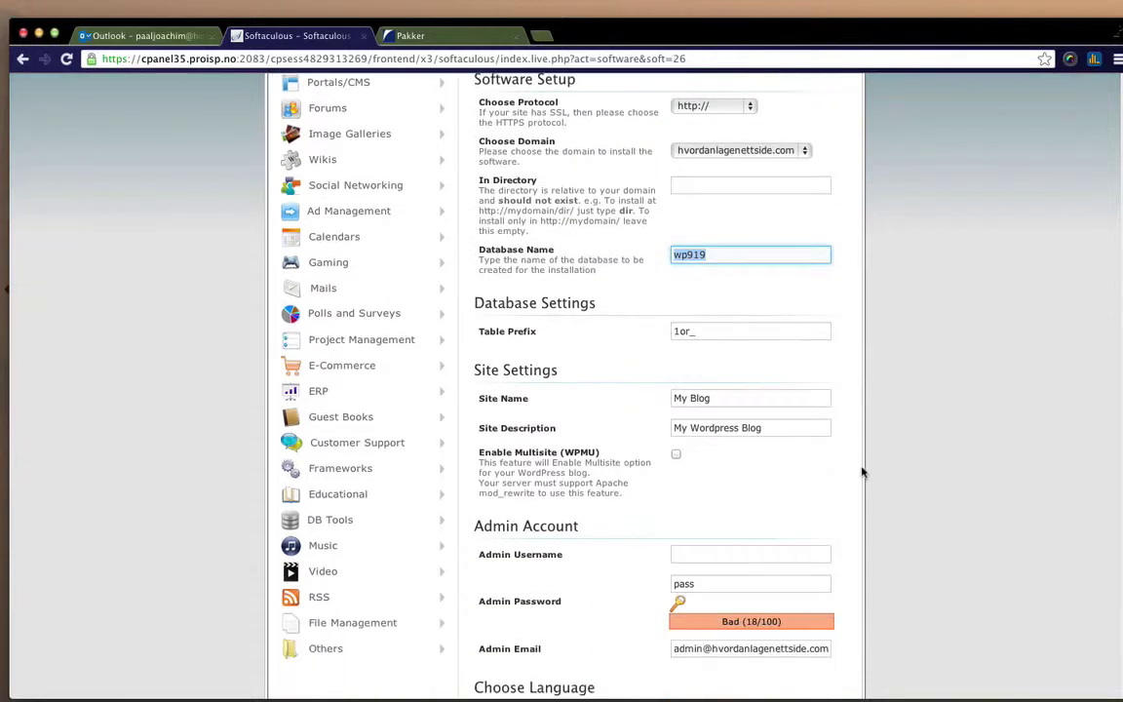
drag(697, 331, 674, 330)
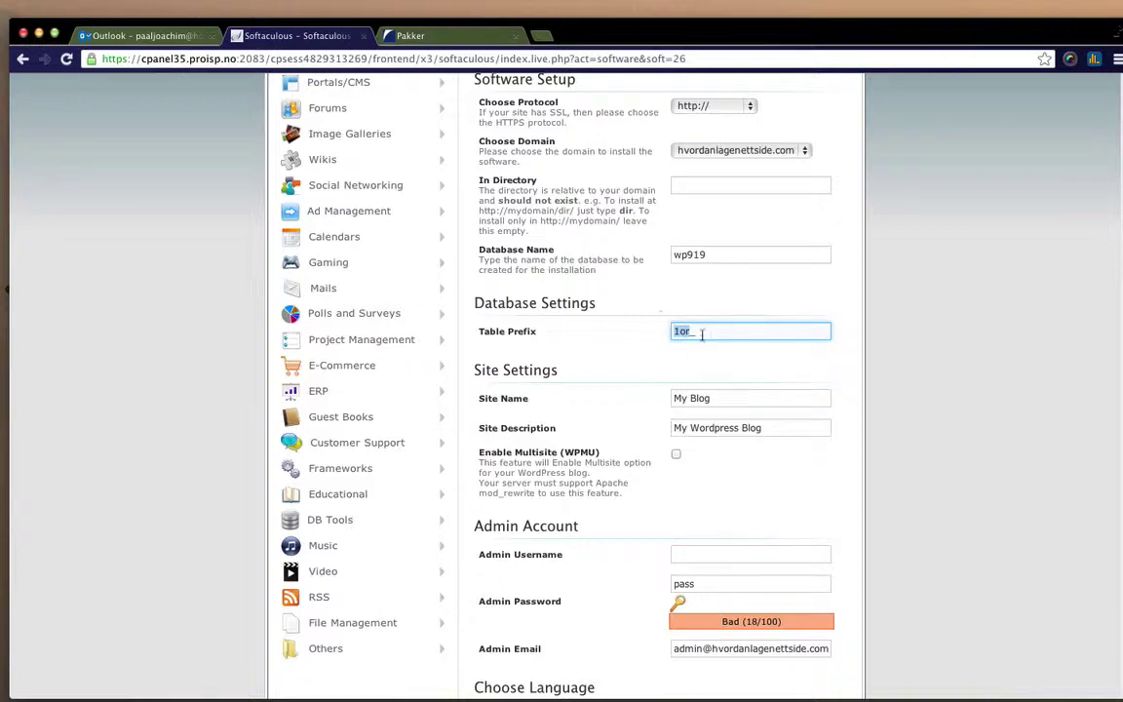
- Replace the default site name with 'test blogg'
drag(730, 398, 660, 391)
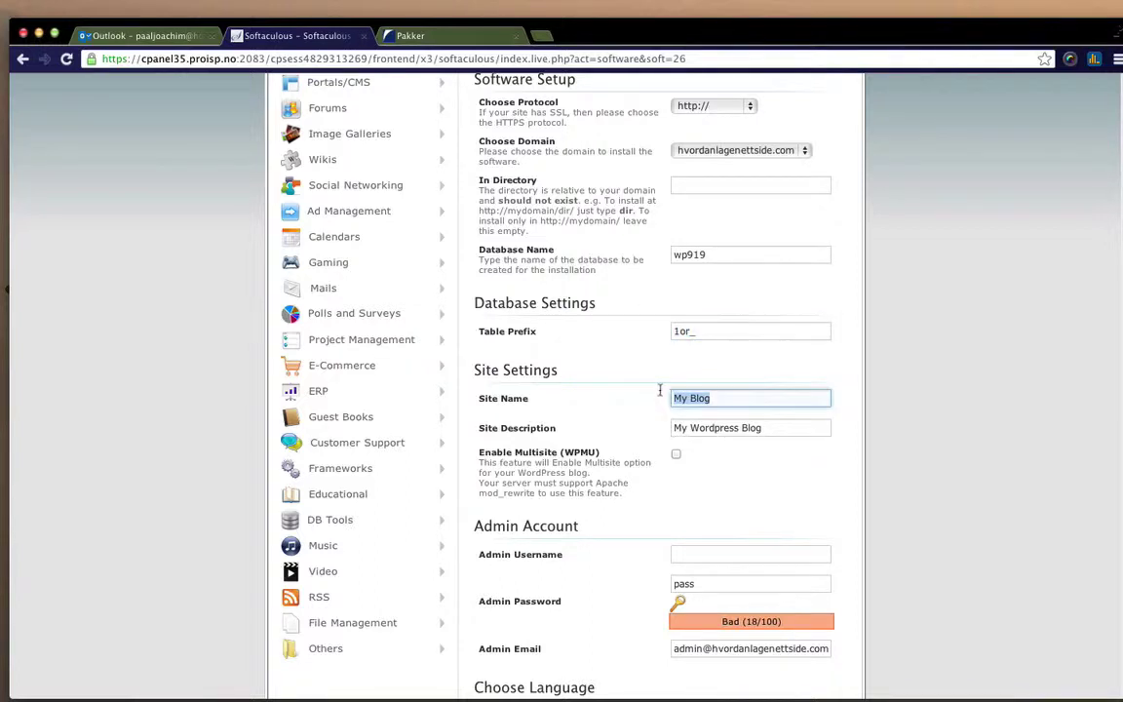
text(test blogg)
scroll(751, 426, down, 2)
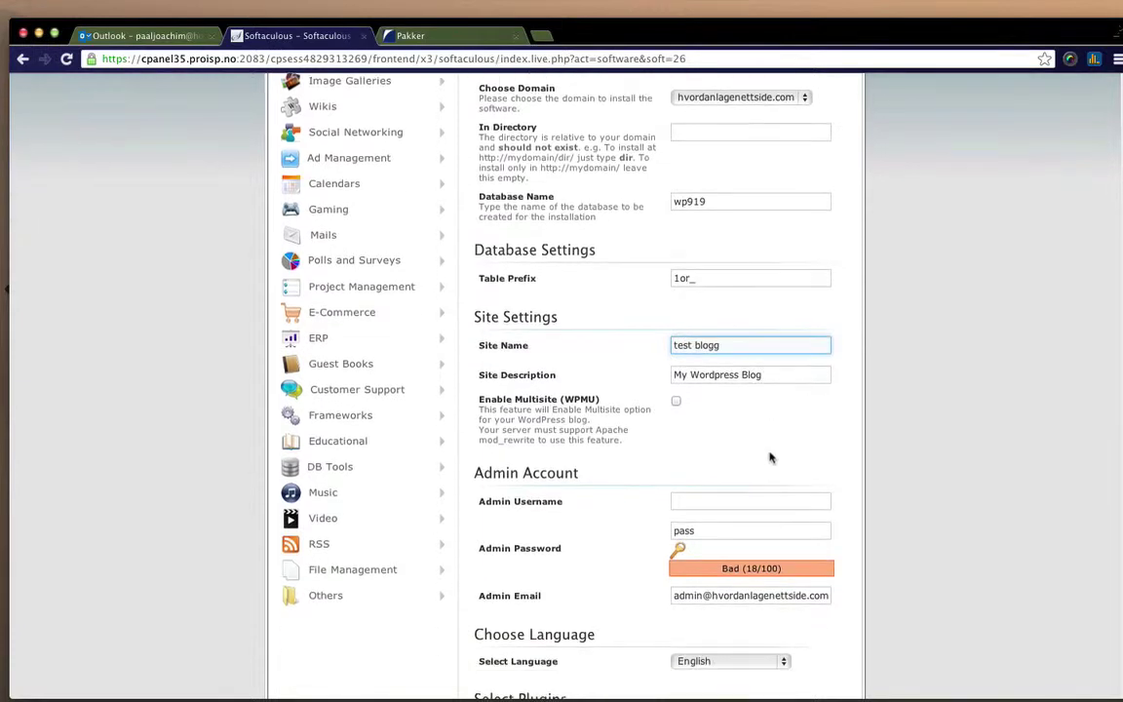
scroll(771, 457, down, 2)
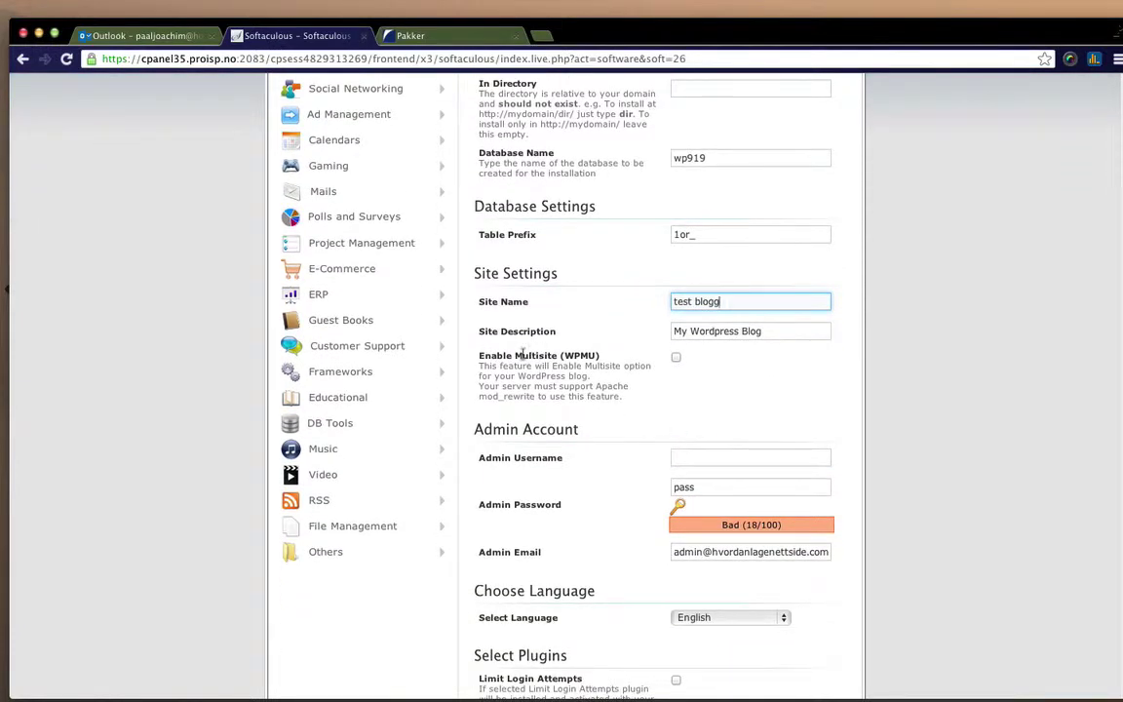
drag(605, 357, 475, 355)
click(682, 373)
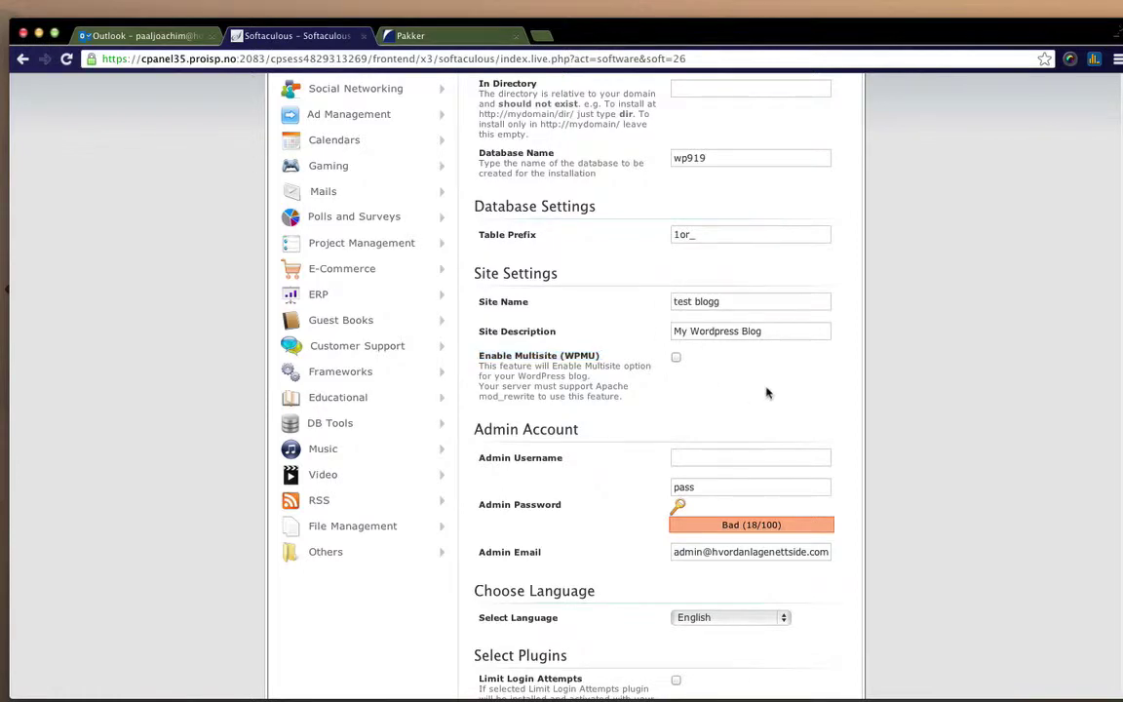
- Enter the admin username and replace the admin password with a new one
scroll(925, 453, down, 1)
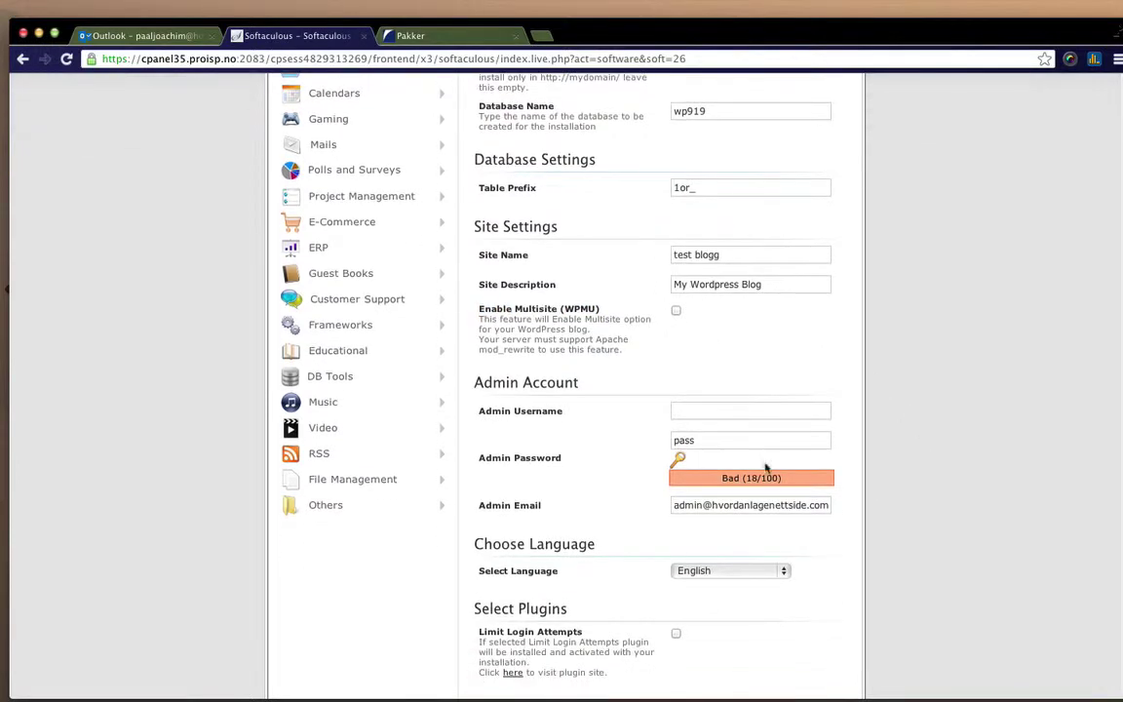
click(683, 410)
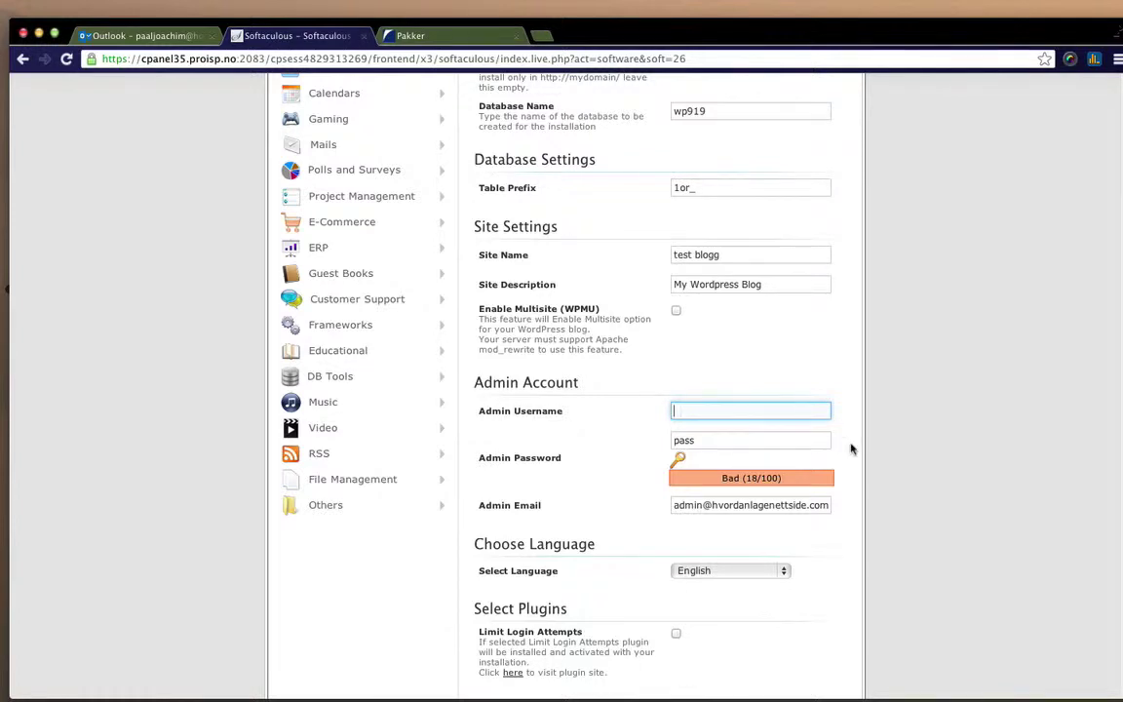
key(Tab)
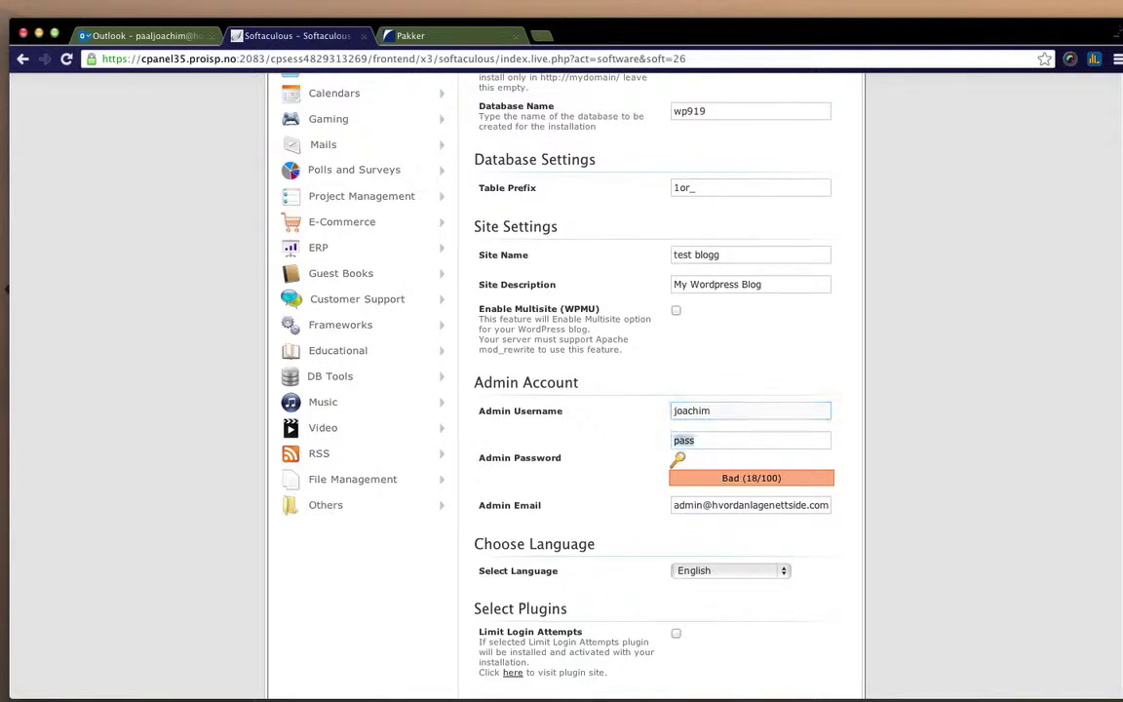
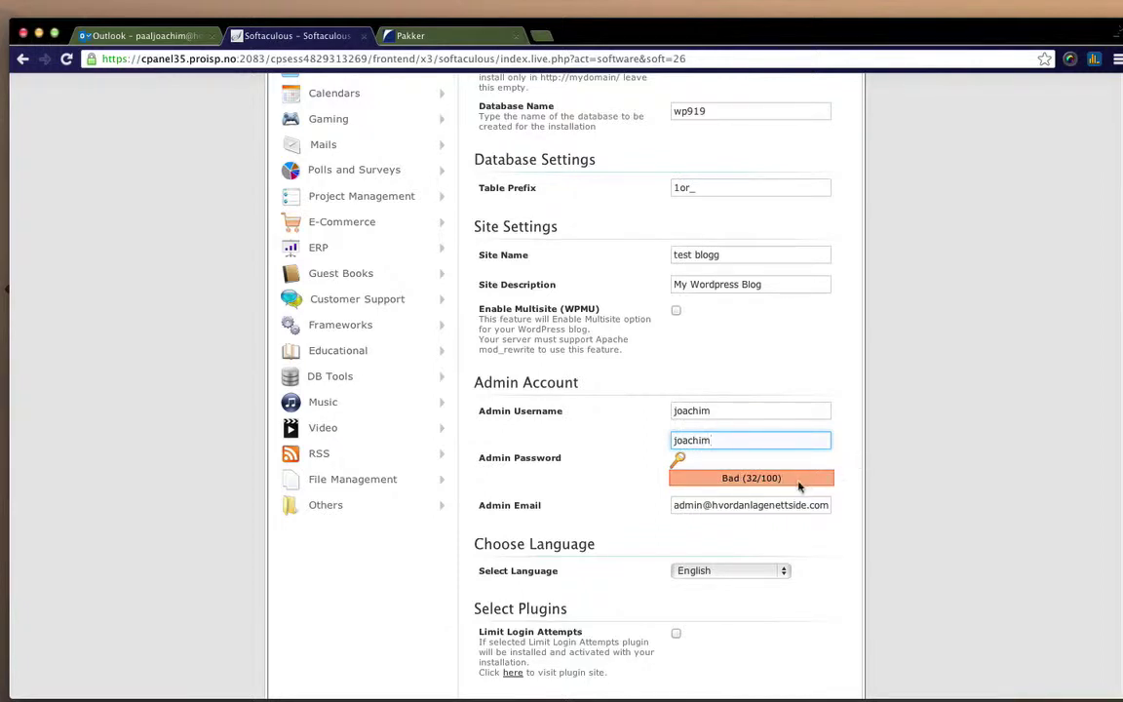
double_click(699, 441)
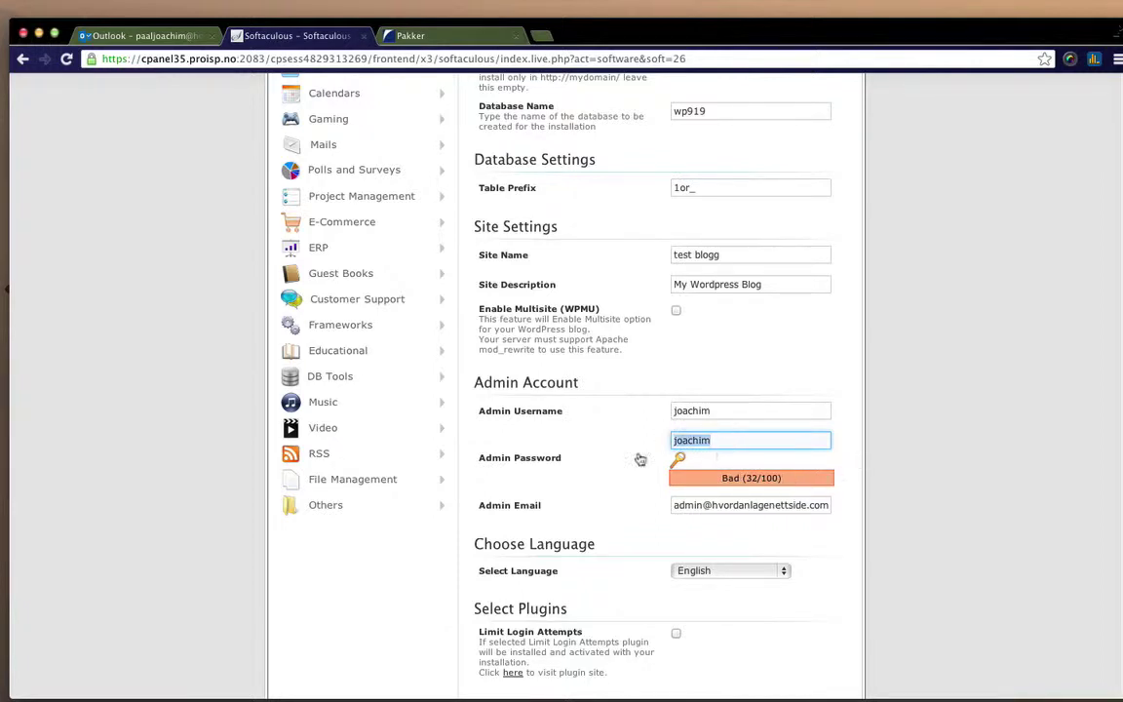
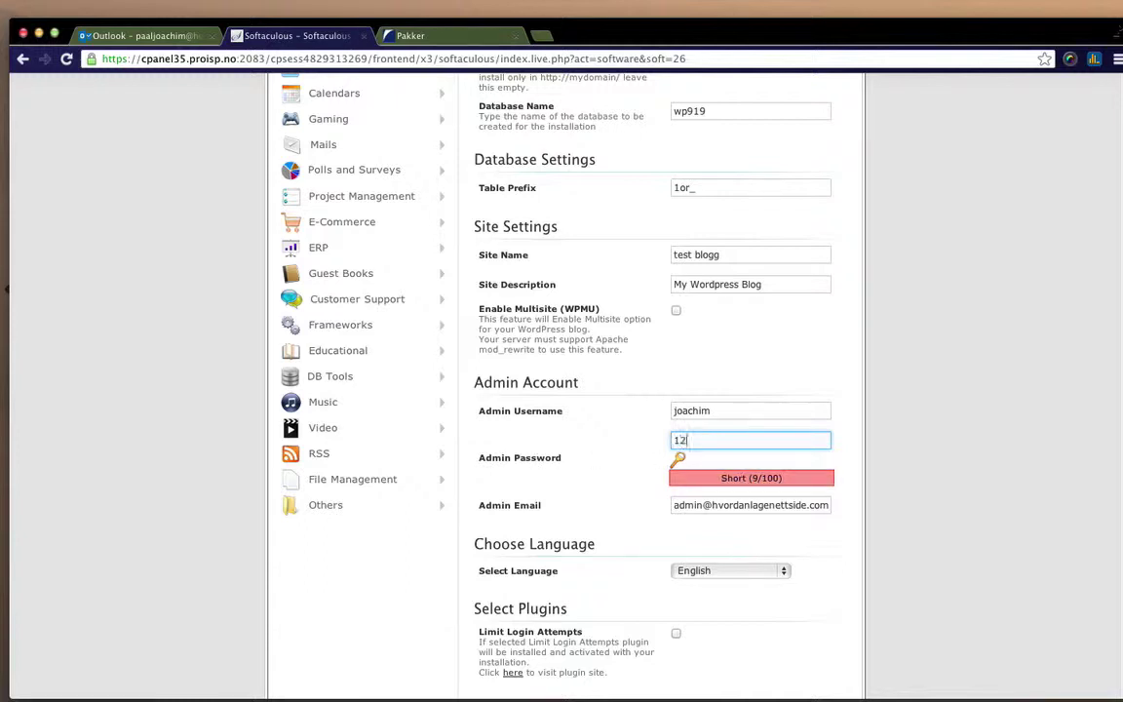
click(711, 505)
click(727, 441)
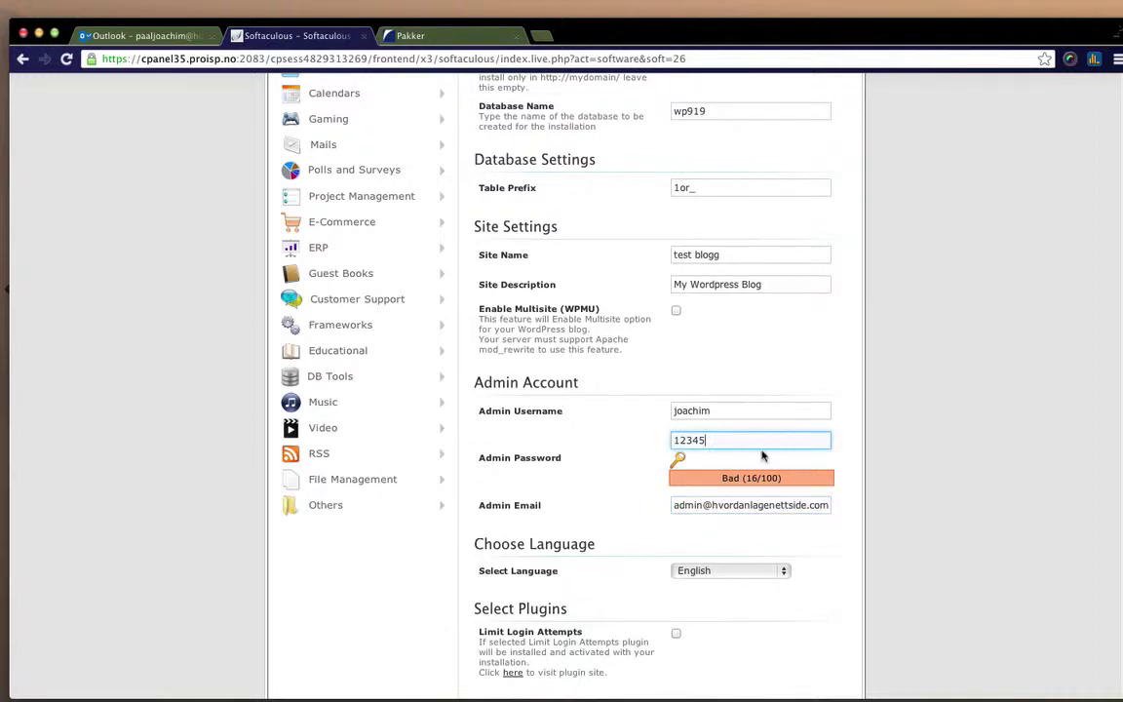
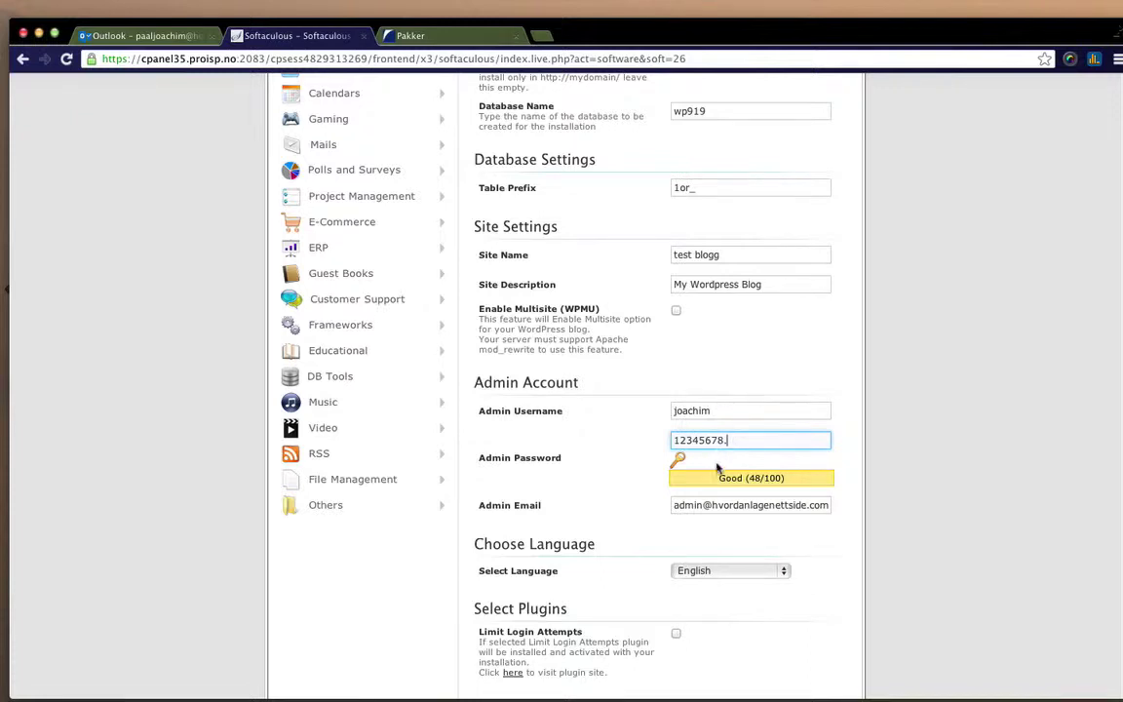
click(707, 505)
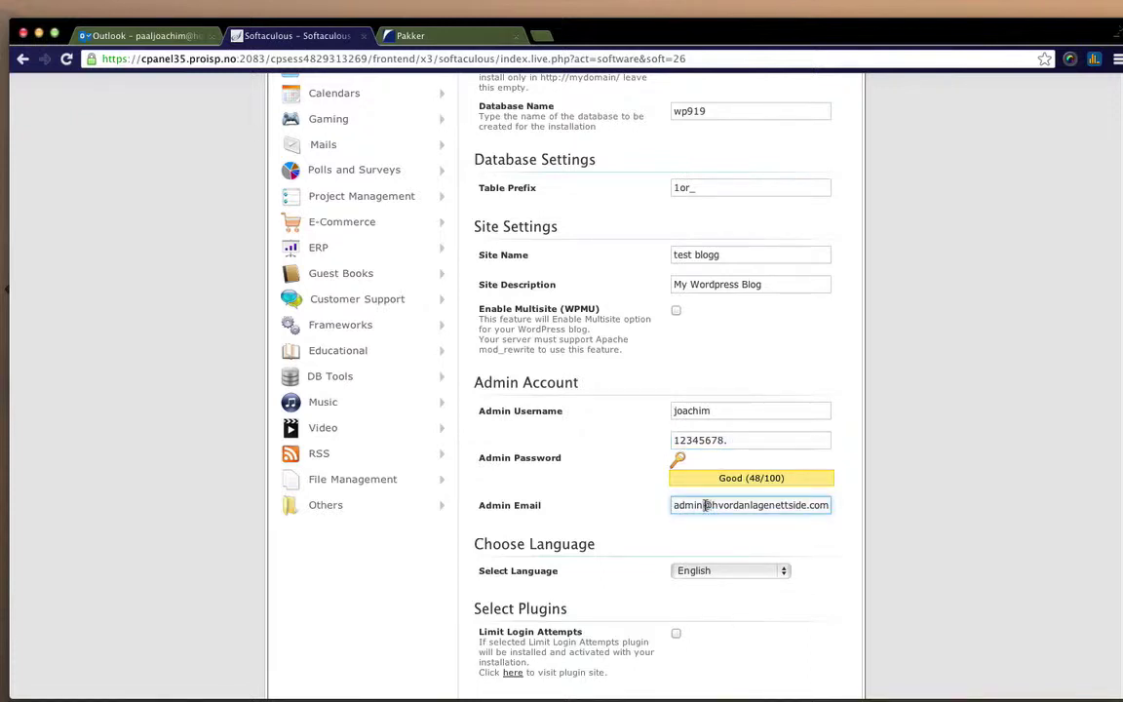
- Replace the admin e-mail with the owner's personal address via autocomplete
triple_click(707, 505)
text(pa)
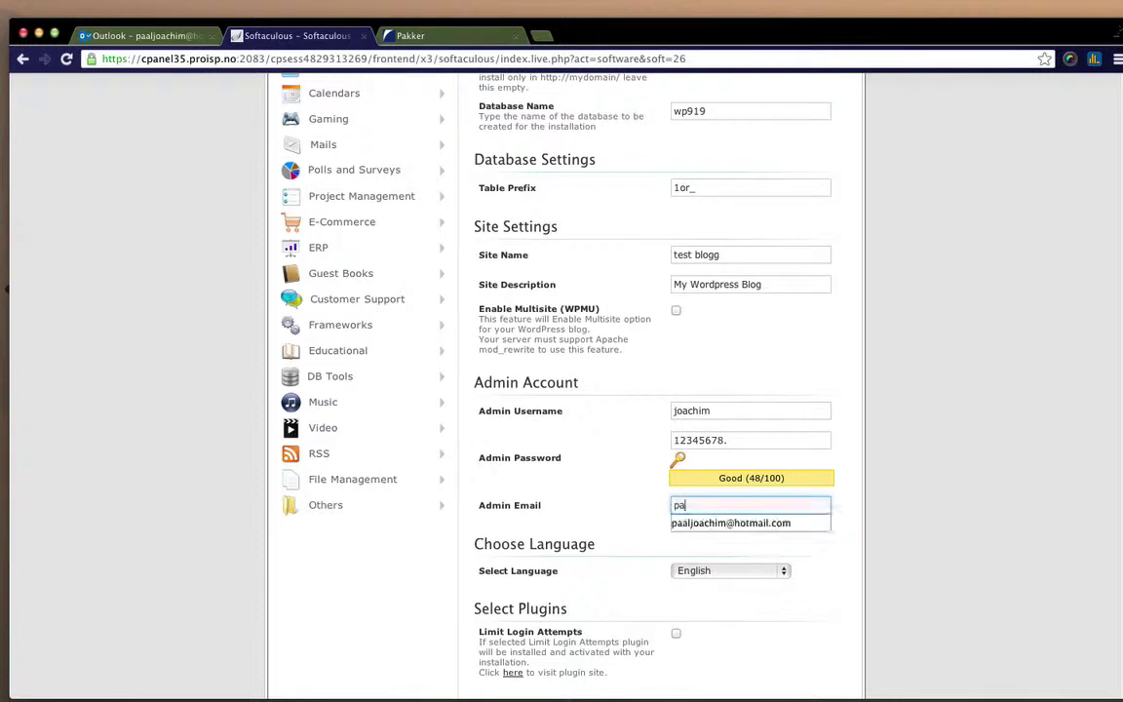
text(a)
key(Down)
key(Return)
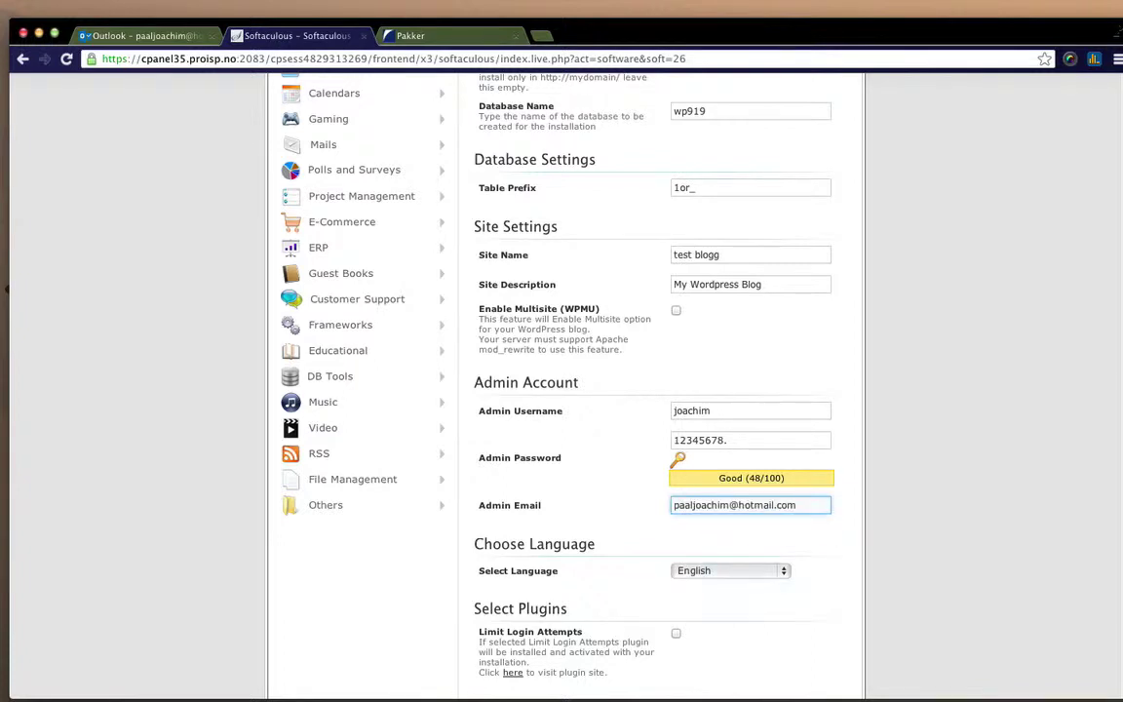
scroll(807, 556, down, 2)
- Choose Norwegian as the installation language
click(780, 469)
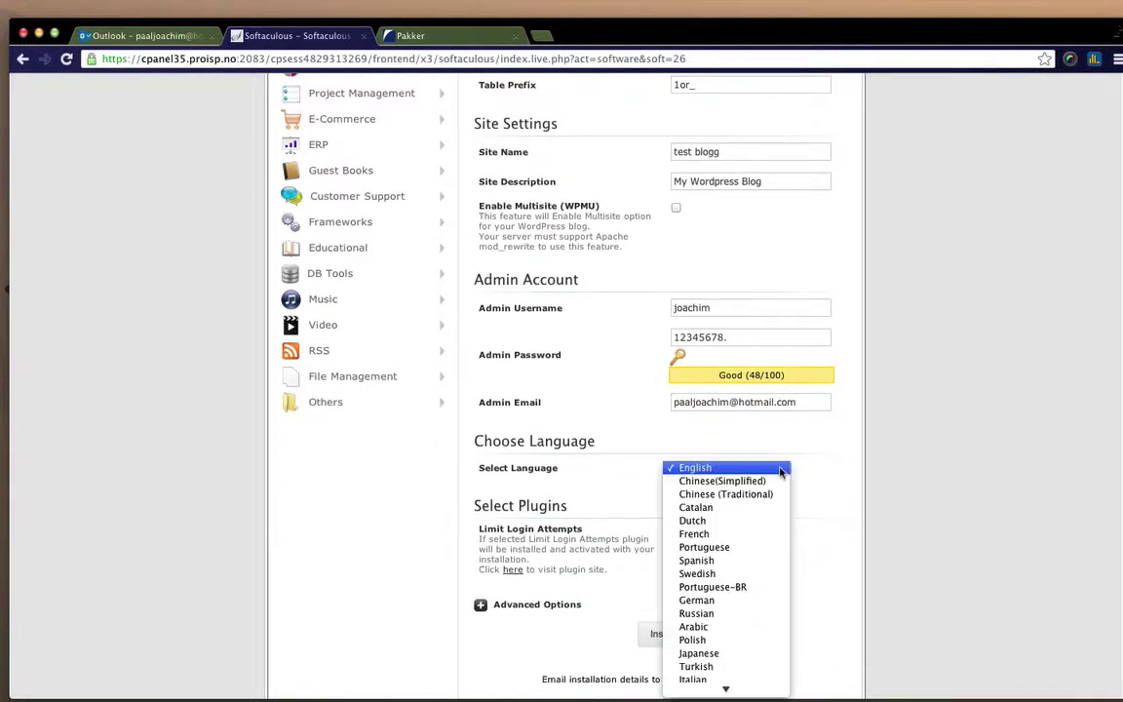
scroll(749, 585, down, 5)
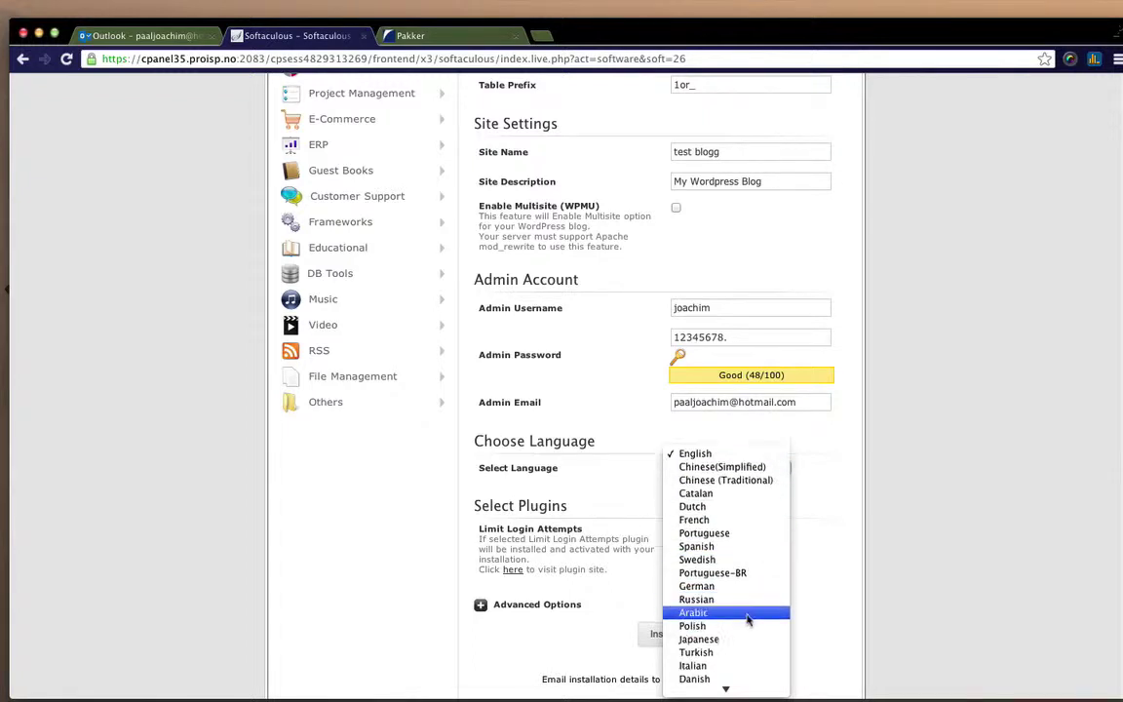
scroll(749, 620, down, 1)
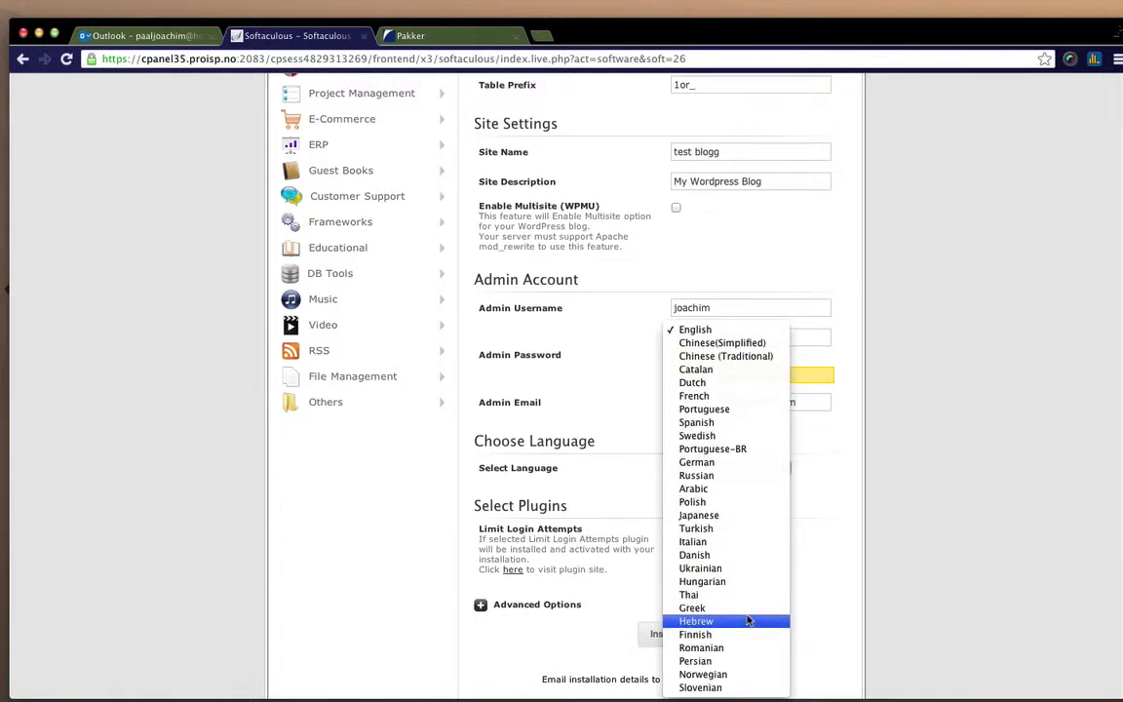
click(751, 673)
scroll(843, 539, down, 1)
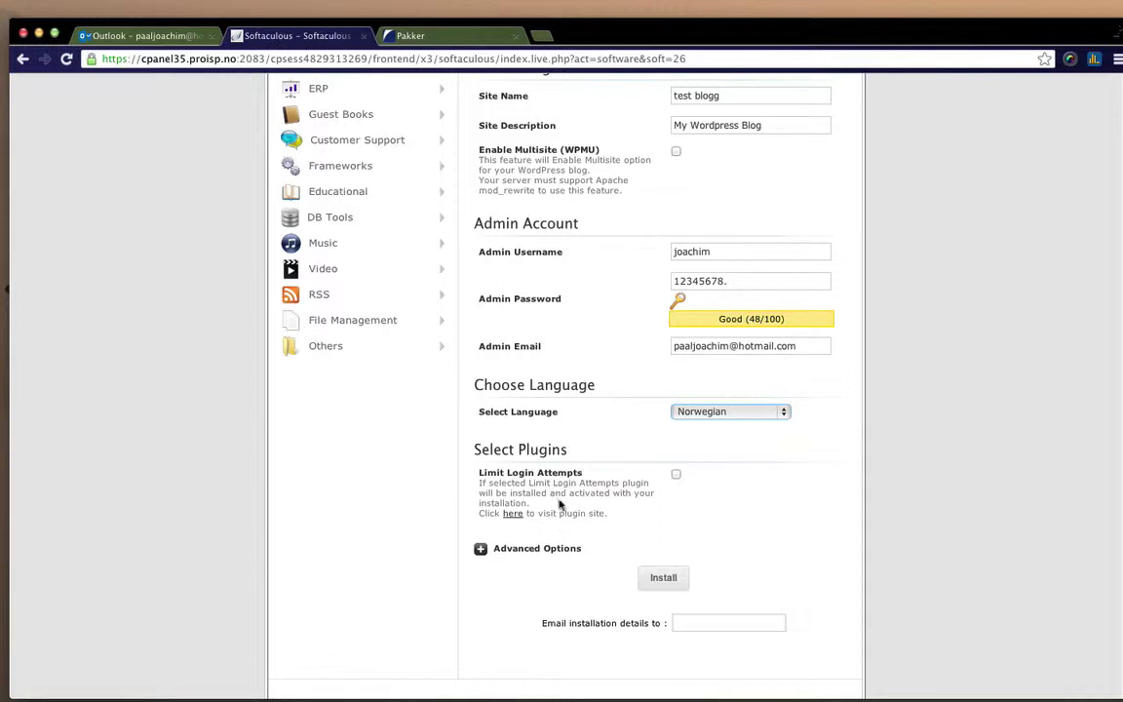
scroll(858, 546, down, 2)
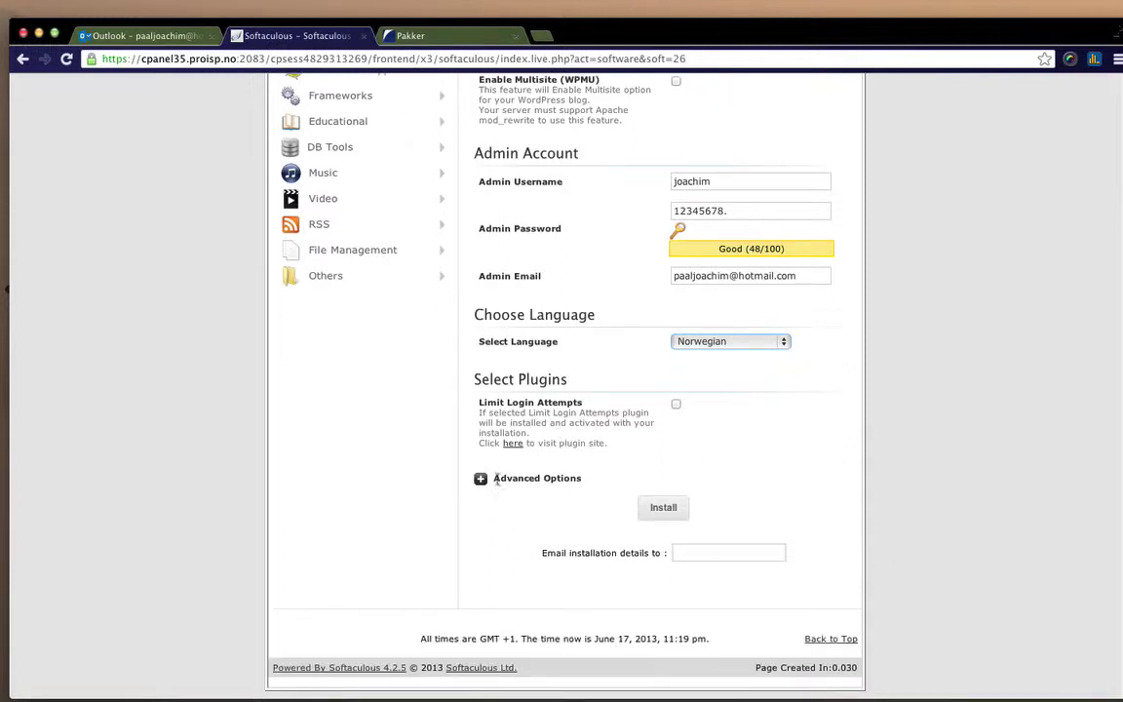
- Enable Auto Upgrade under Advanced Options
click(480, 481)
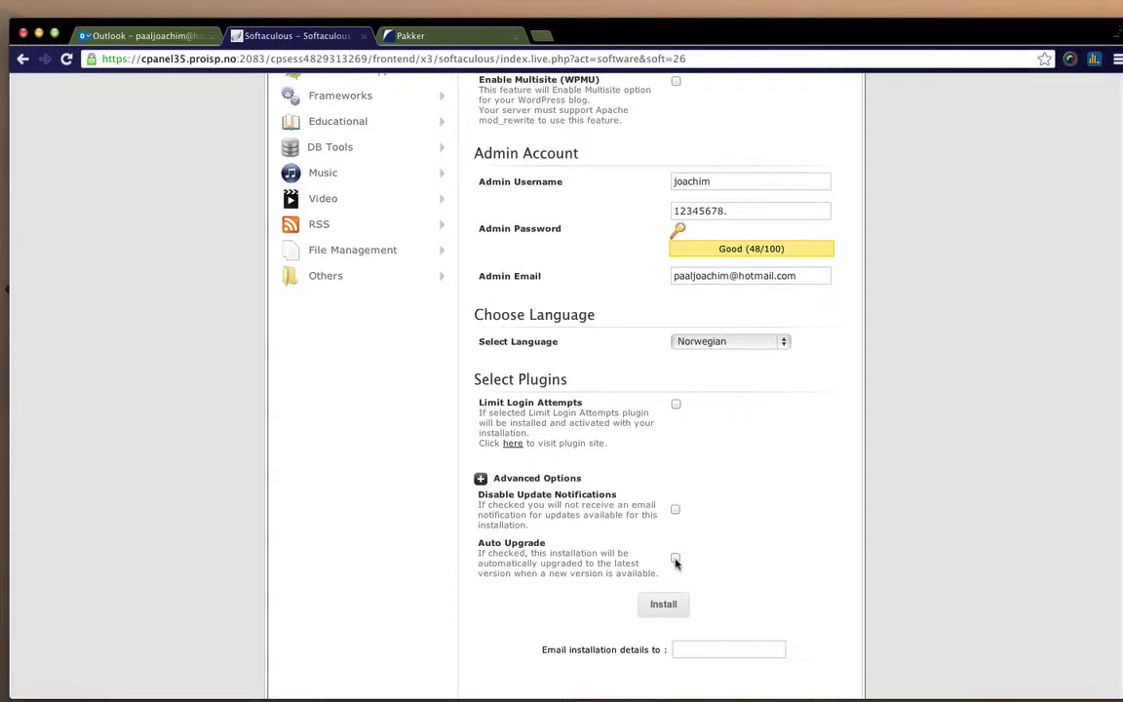
click(676, 560)
click(481, 478)
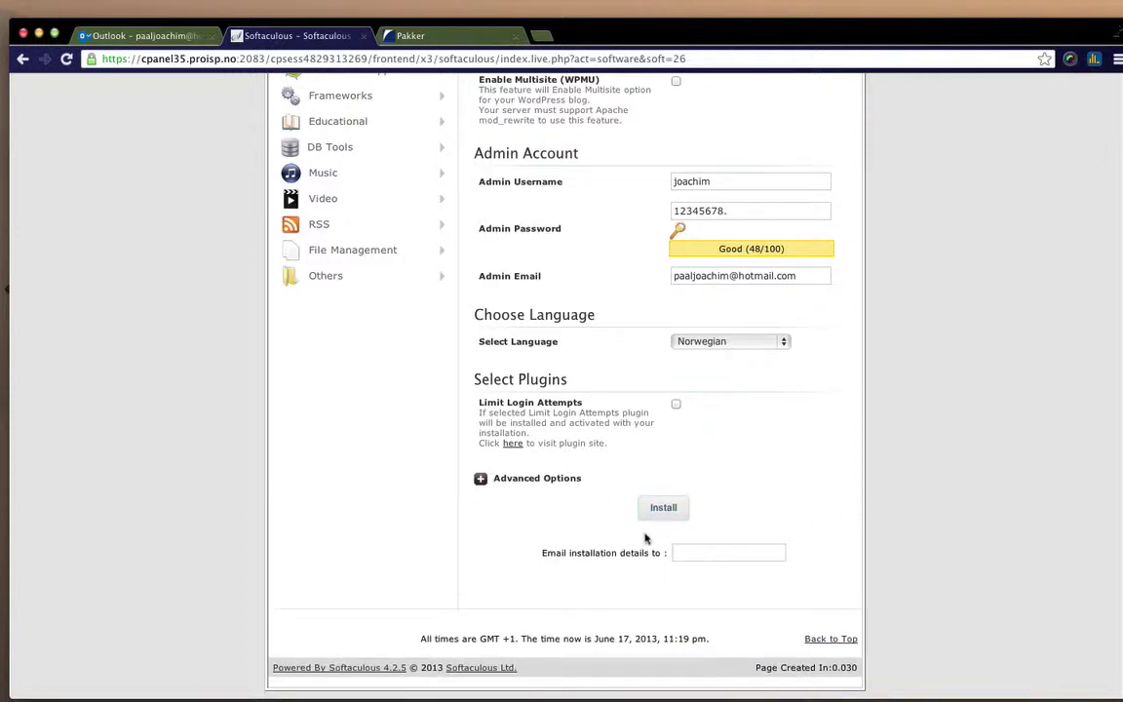
- Enter the owner's e-mail under 'Email installation details to' and submit the installation
click(712, 553)
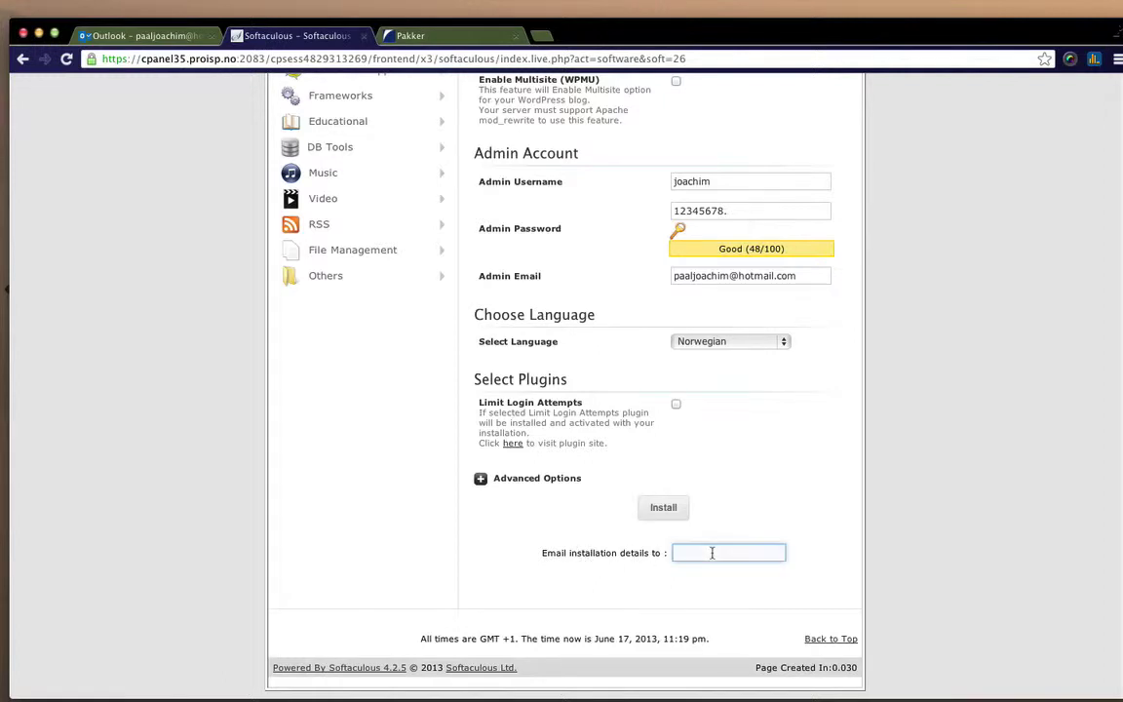
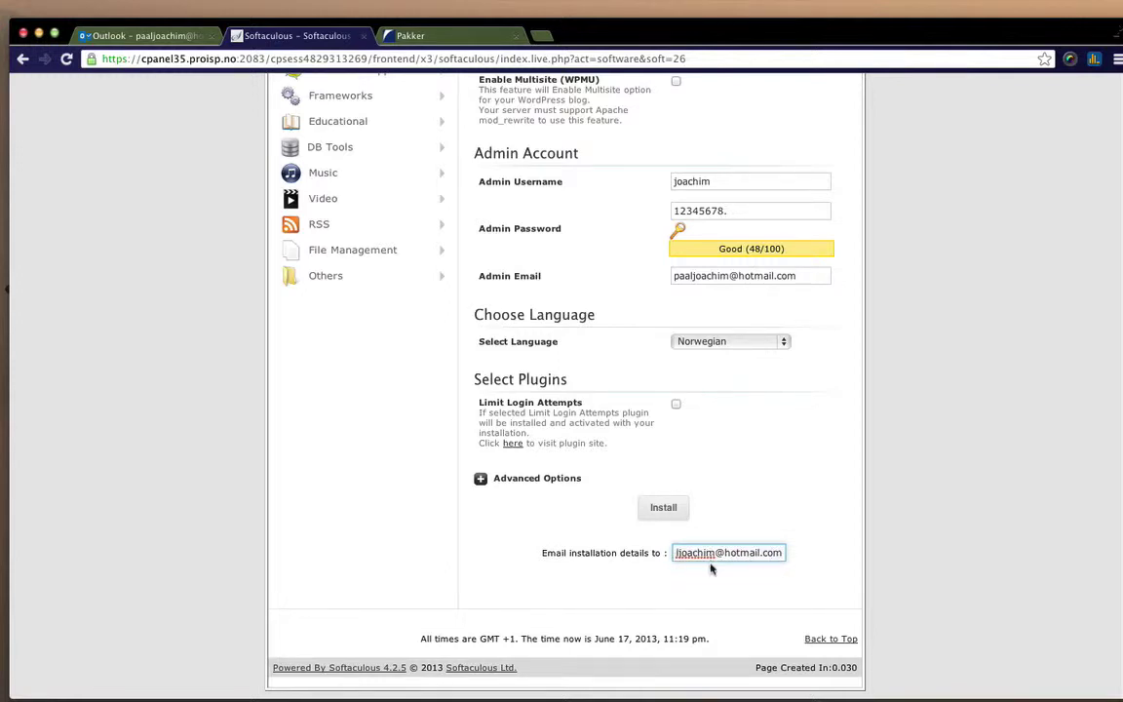
click(664, 508)
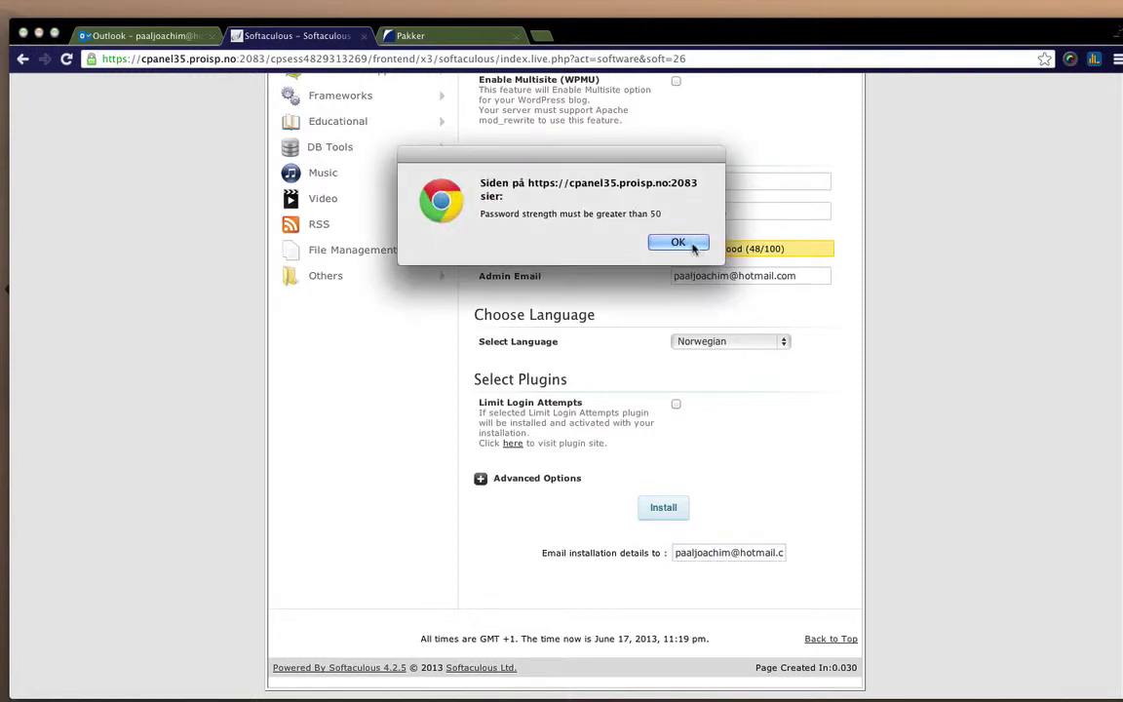
- Lengthen the admin password by one character until it rates Strong (60/100), copy it, and reinstall
click(685, 244)
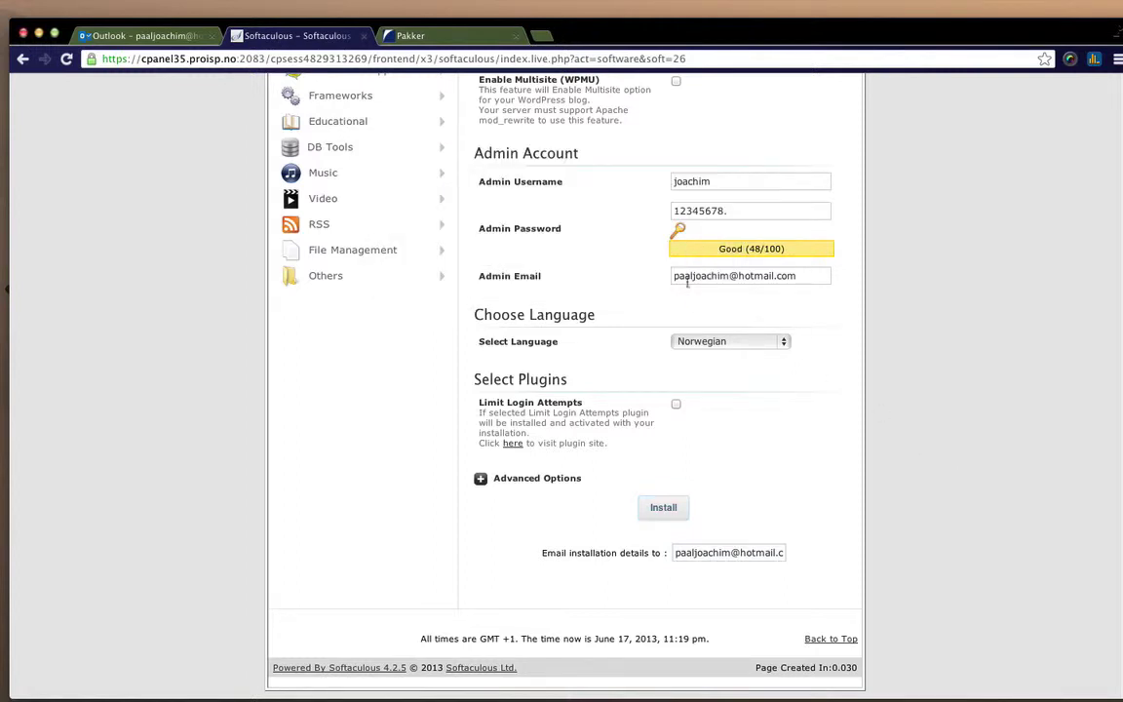
click(752, 211)
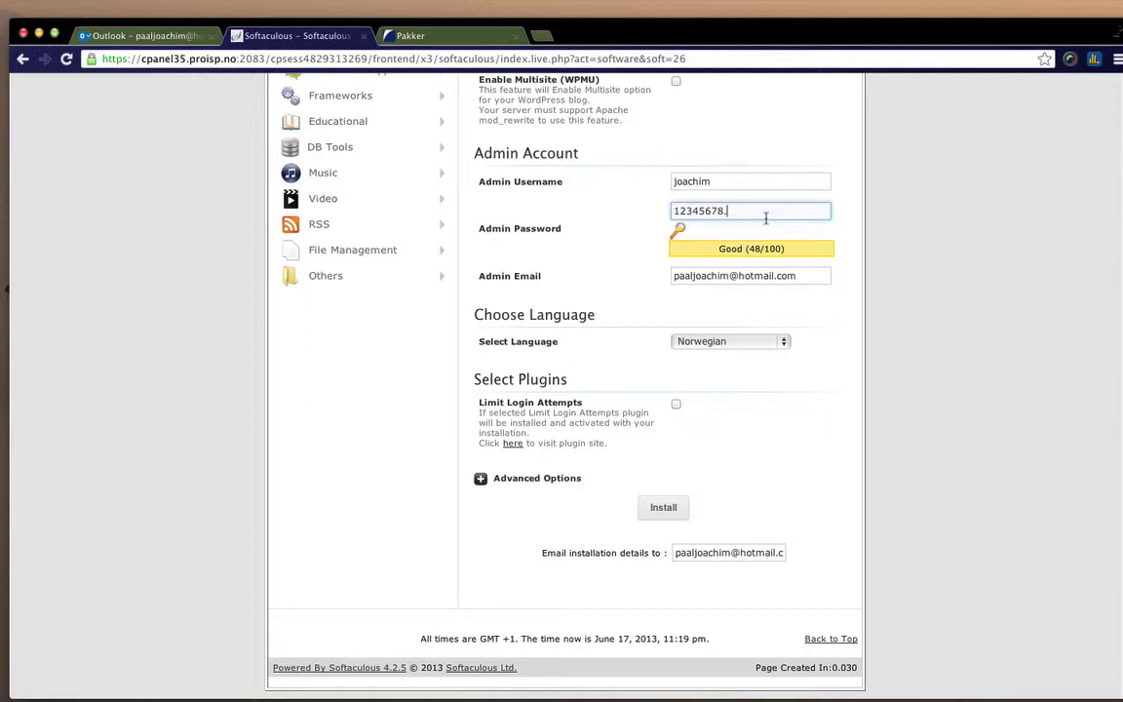
text(A)
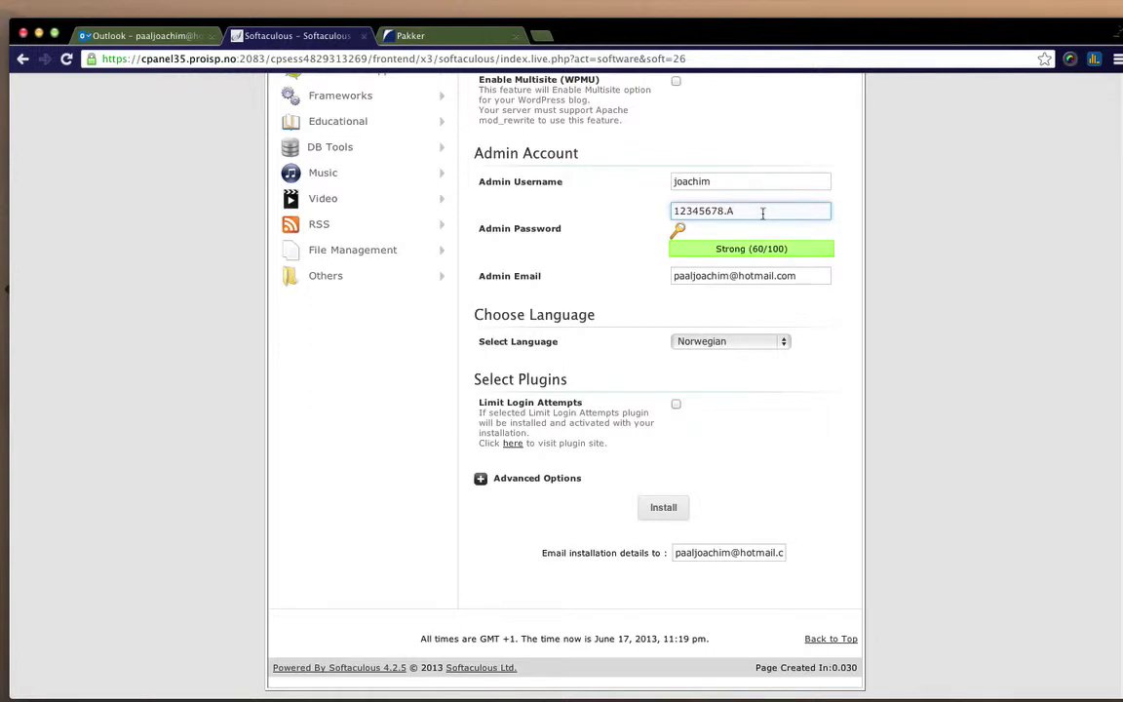
drag(762, 210, 604, 187)
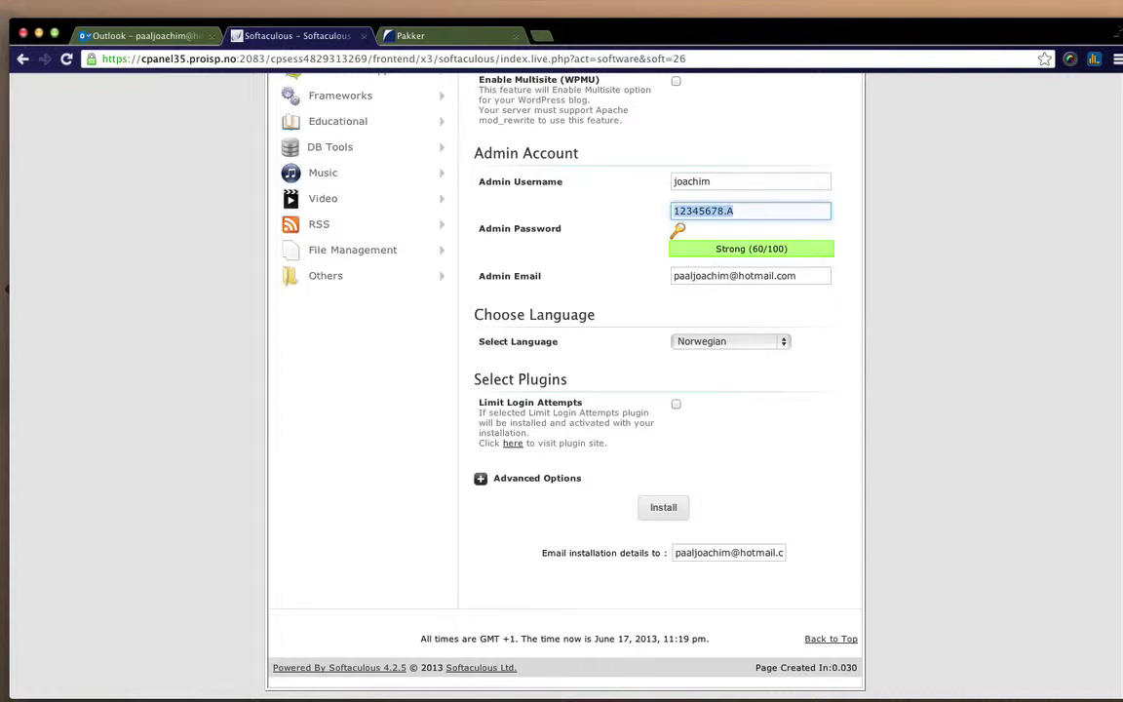
key(super+Tab)
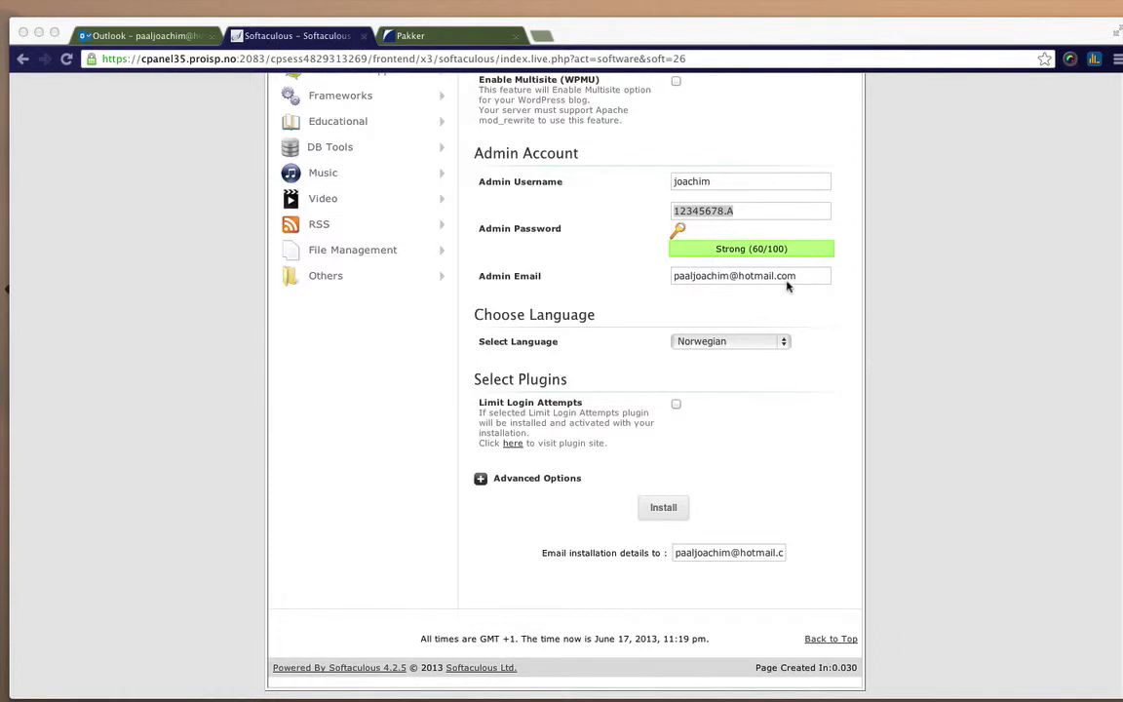
click(664, 508)
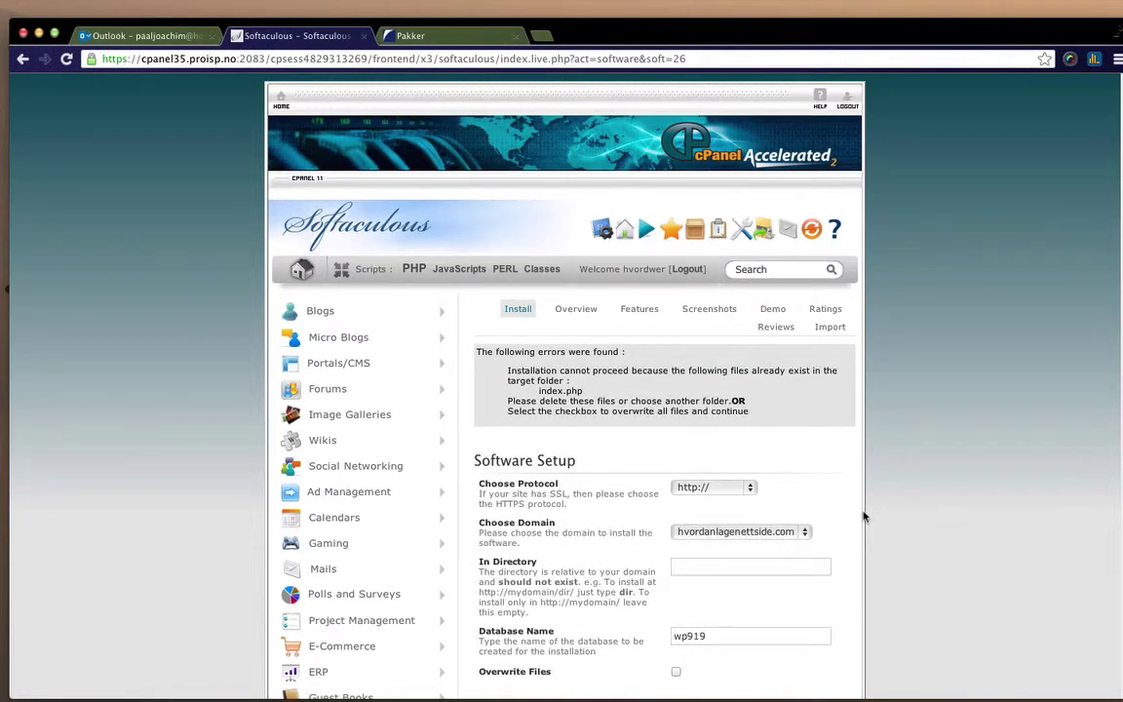
- Tick Overwrite Files to get past the existing index.php conflict and submit the install again
scroll(864, 517, down, 1)
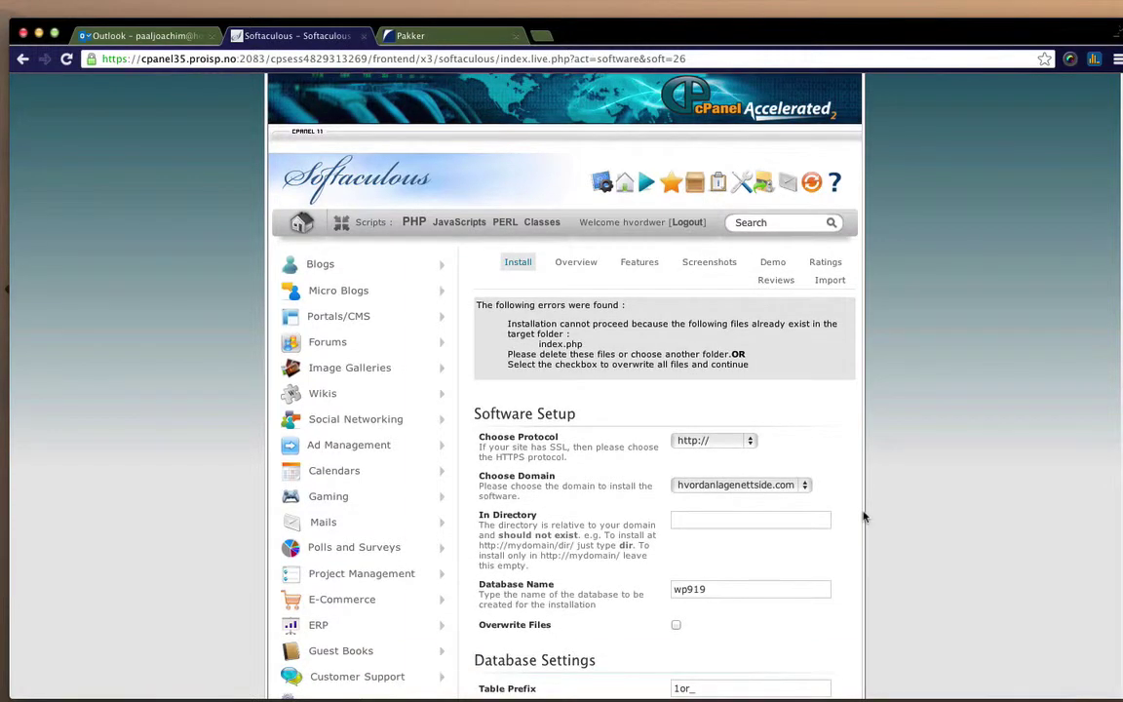
scroll(864, 517, down, 4)
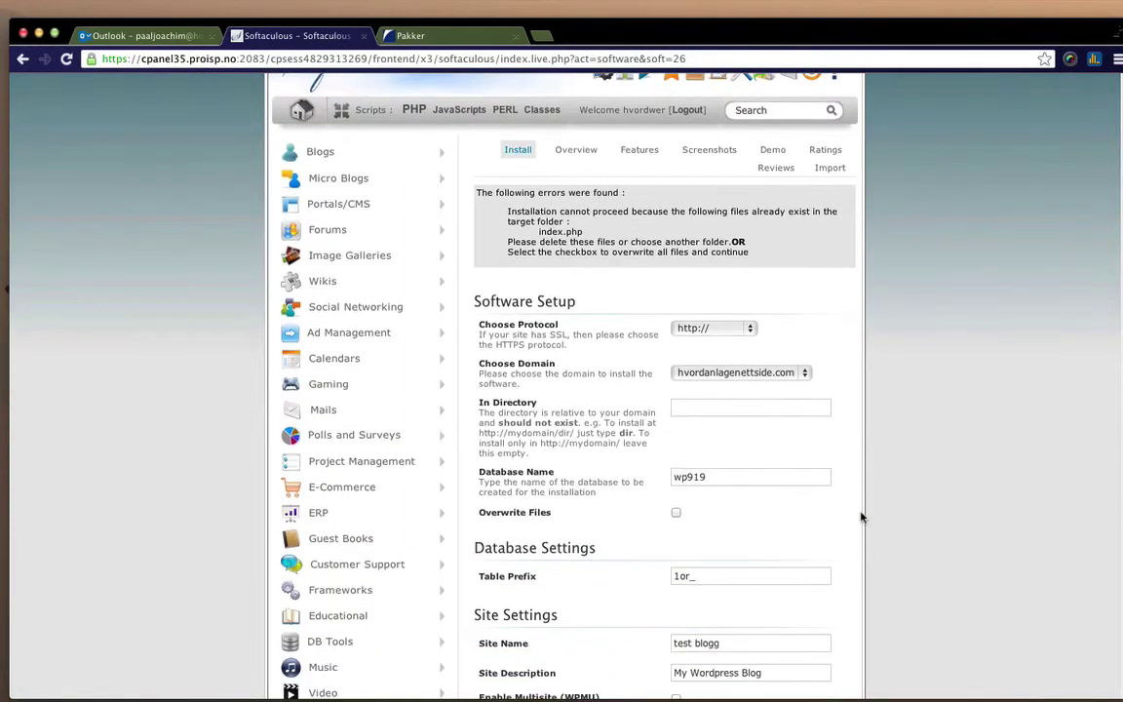
scroll(862, 517, down, 10)
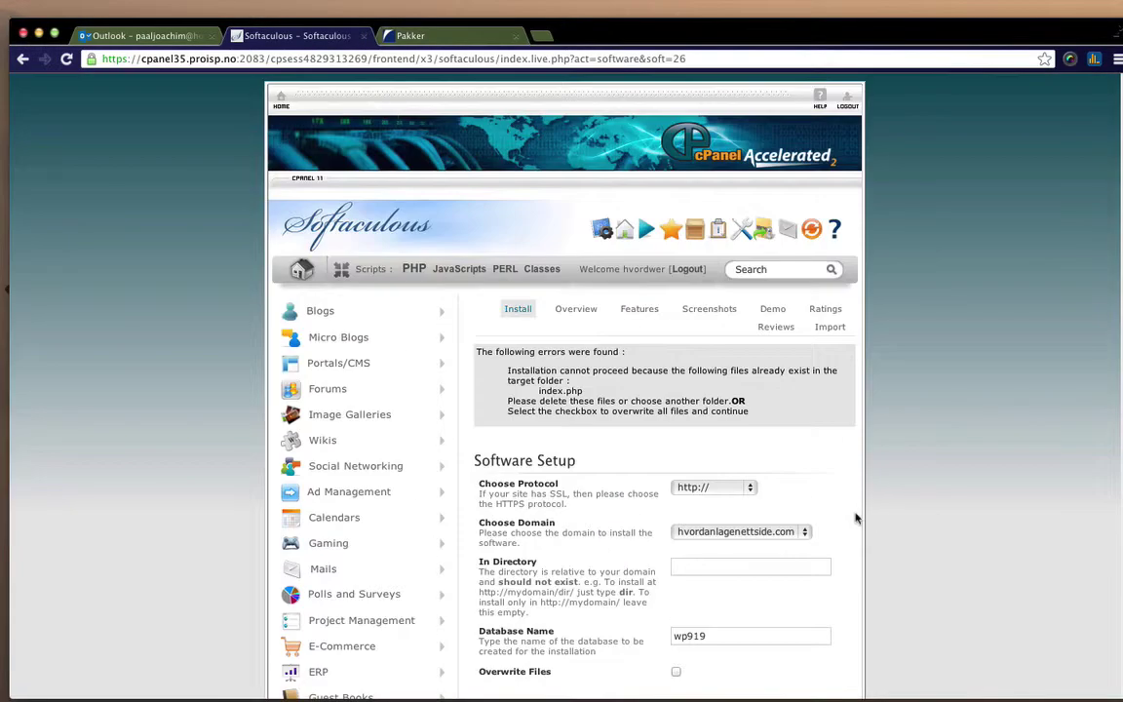
double_click(551, 390)
scroll(834, 476, down, 3)
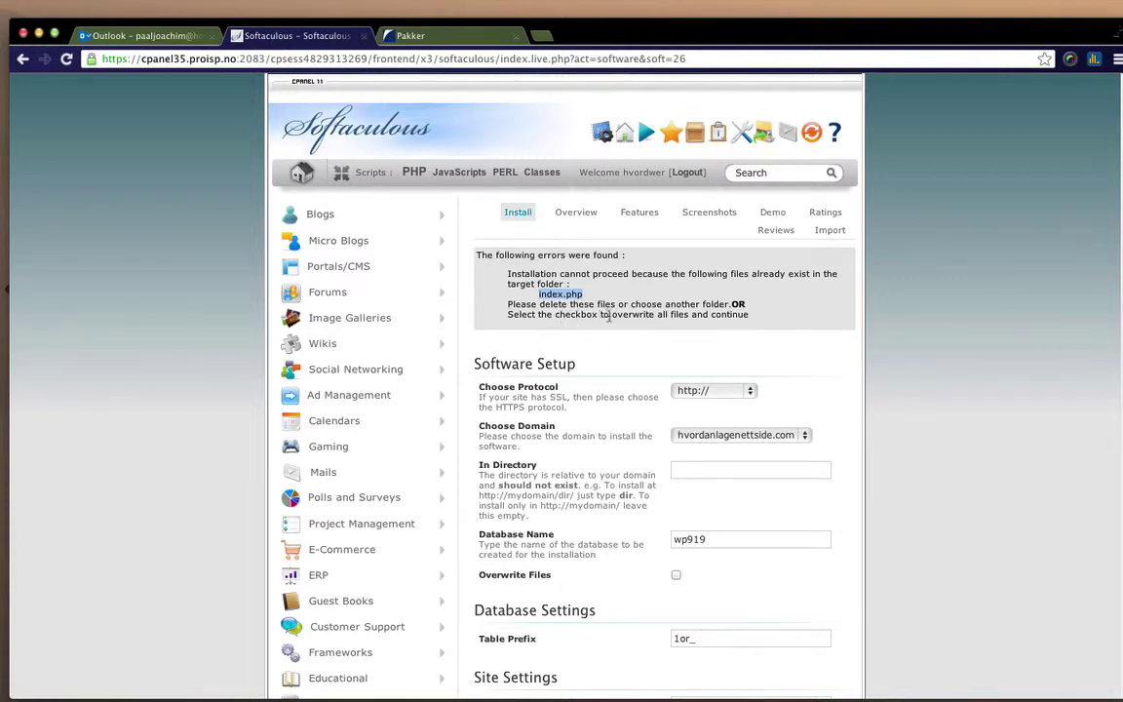
click(677, 576)
scroll(905, 603, down, 7)
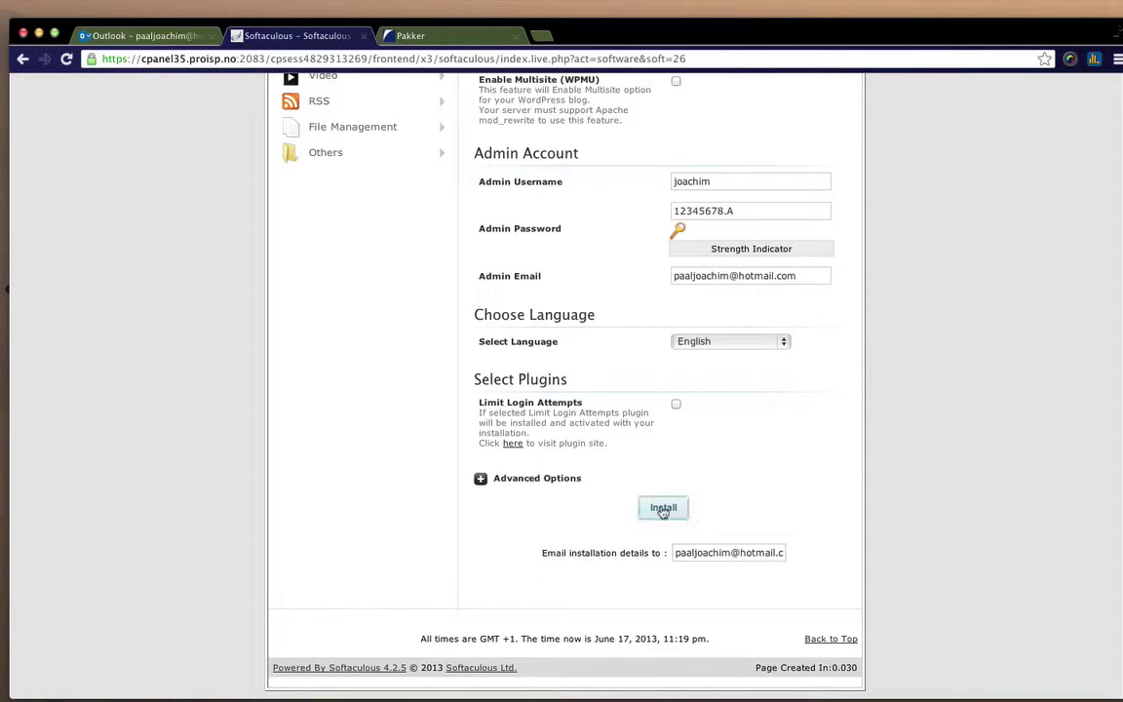
click(663, 508)
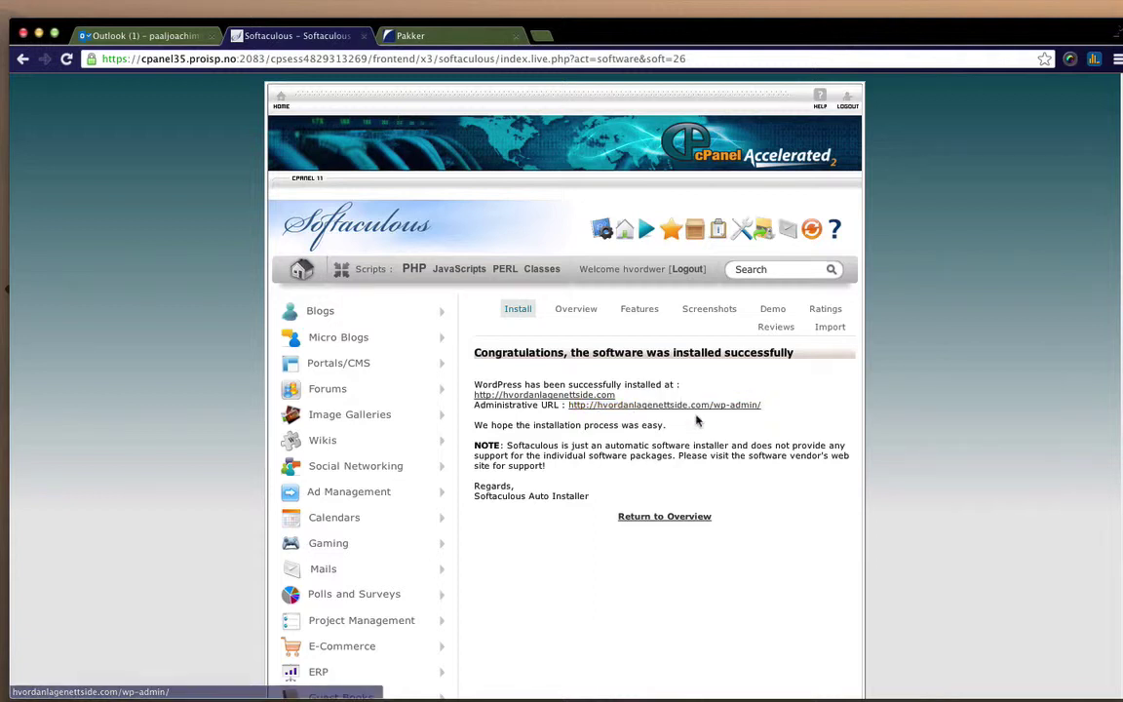
- Open the Administrative URL hvordanlagenettside.com/wp-admin/ from the success page in a new tab
click(690, 409)
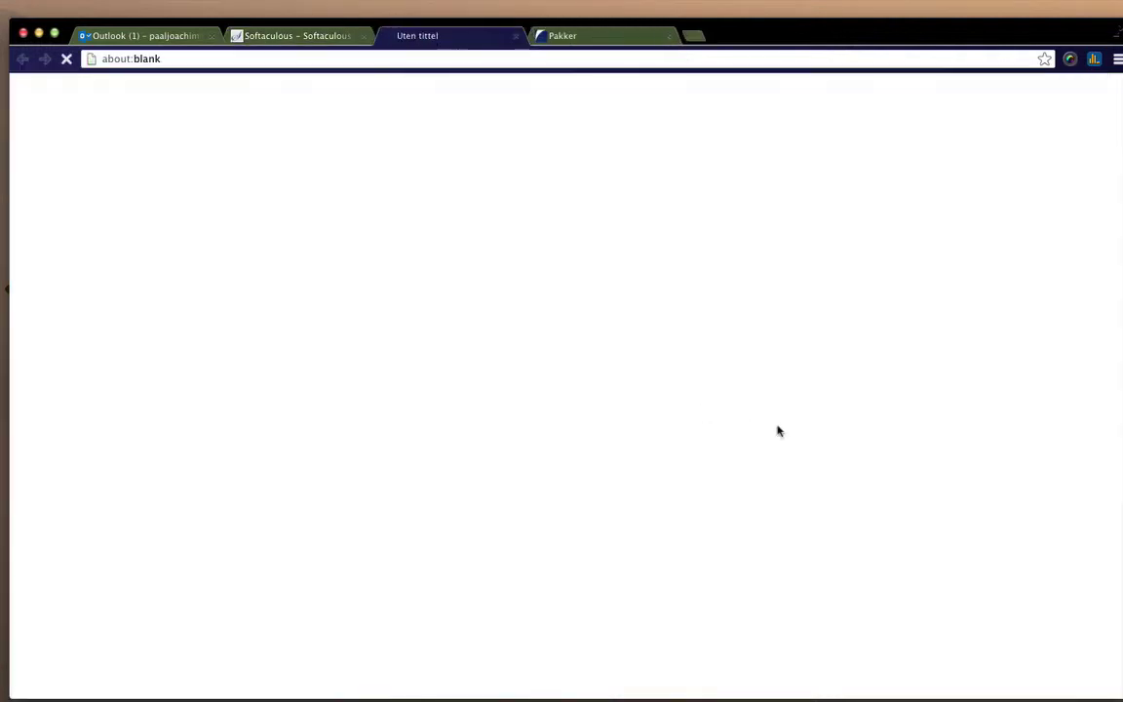